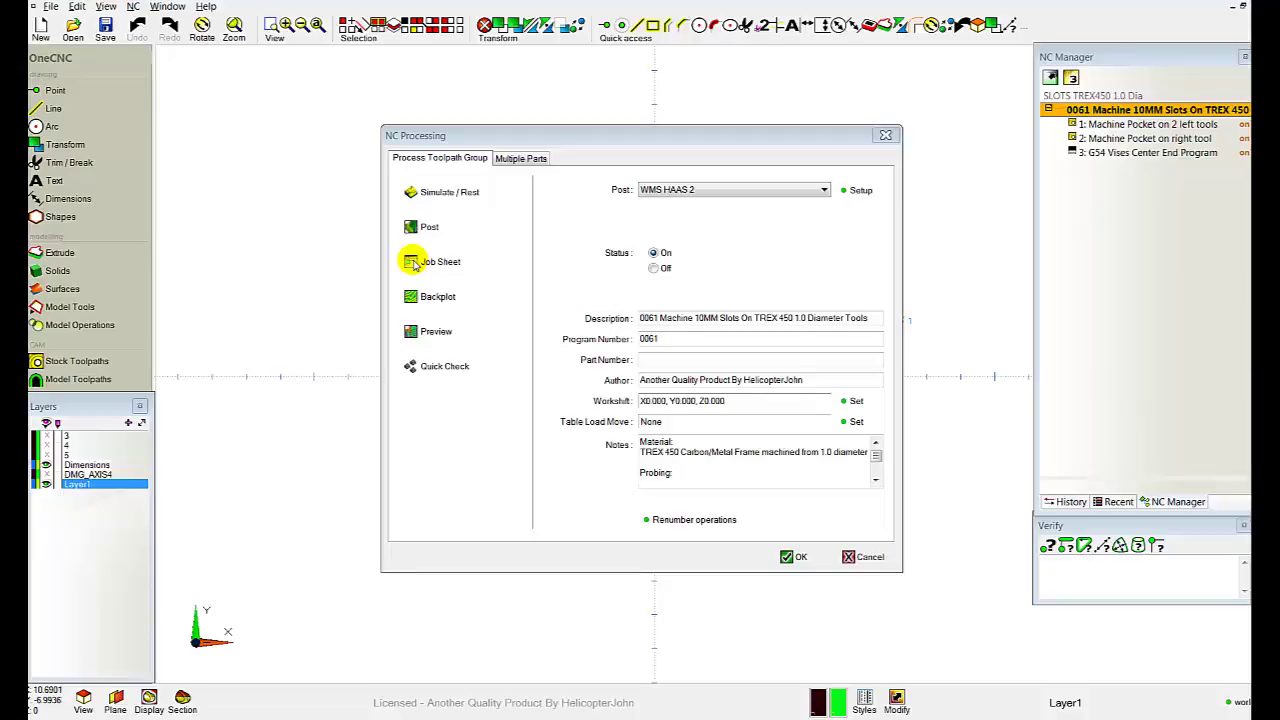
Bring up the toolpath group's job sheet and start saving it as SLOTS TREX450 1.PDF
left_click(414, 263)
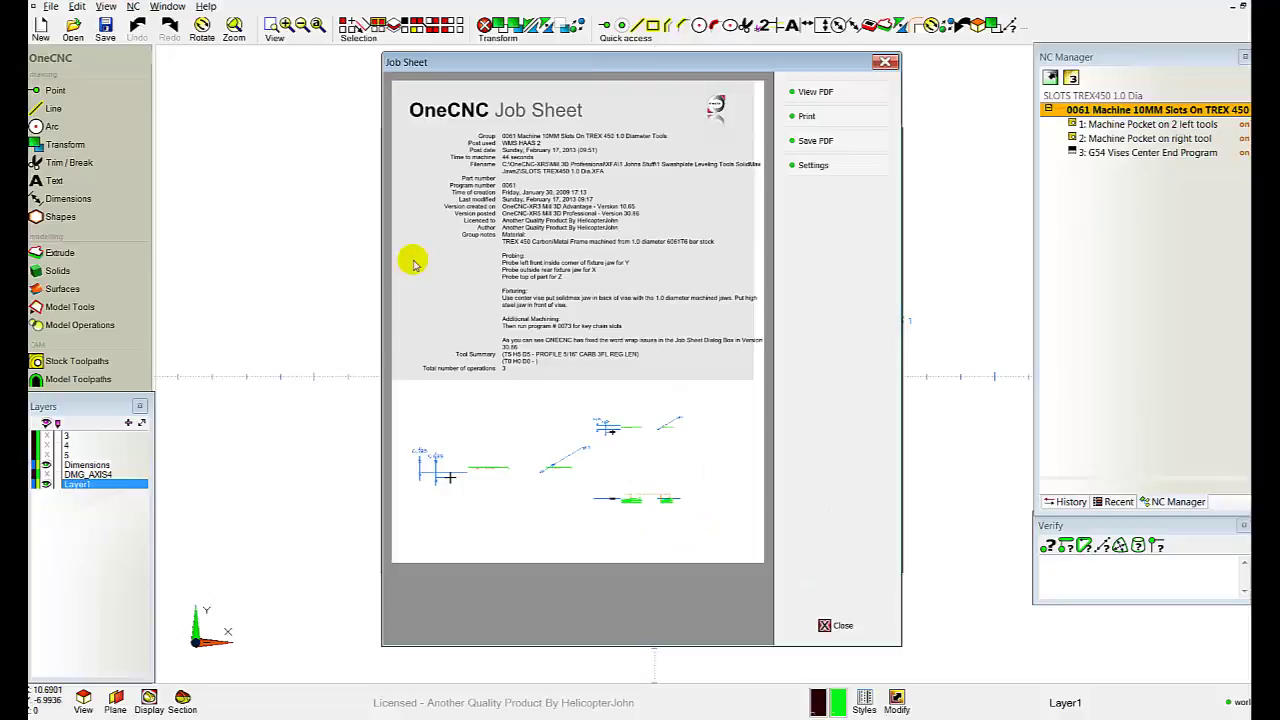
left_click(807, 145)
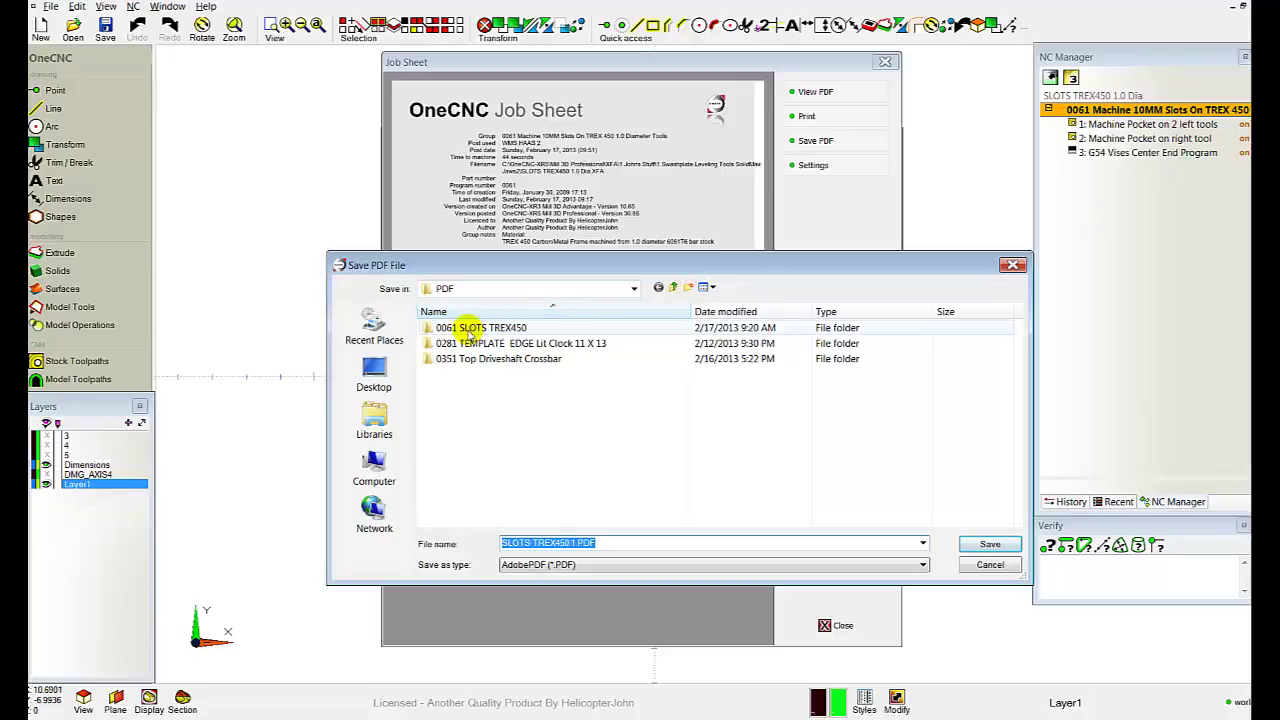
Enter the 0061 SLOTS TREX450 folder and call up options for the Version 30.85 job sheet PDF
double_click(470, 332)
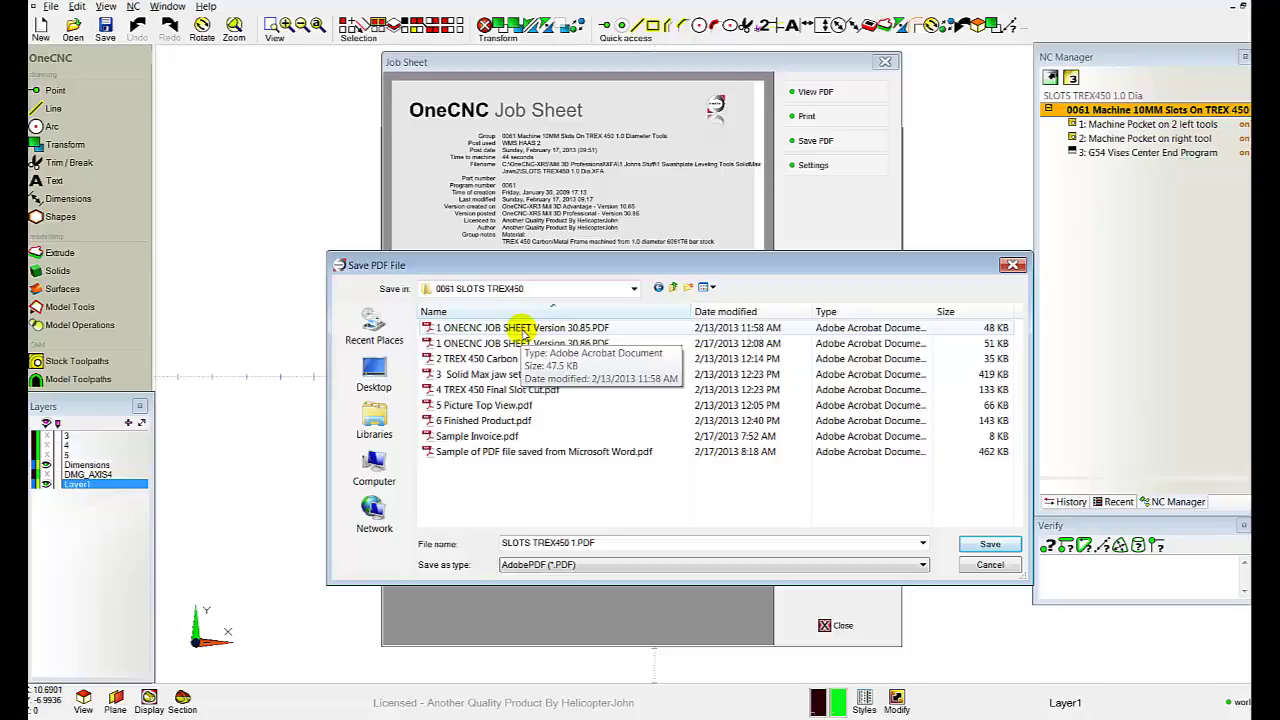
right_click(523, 332)
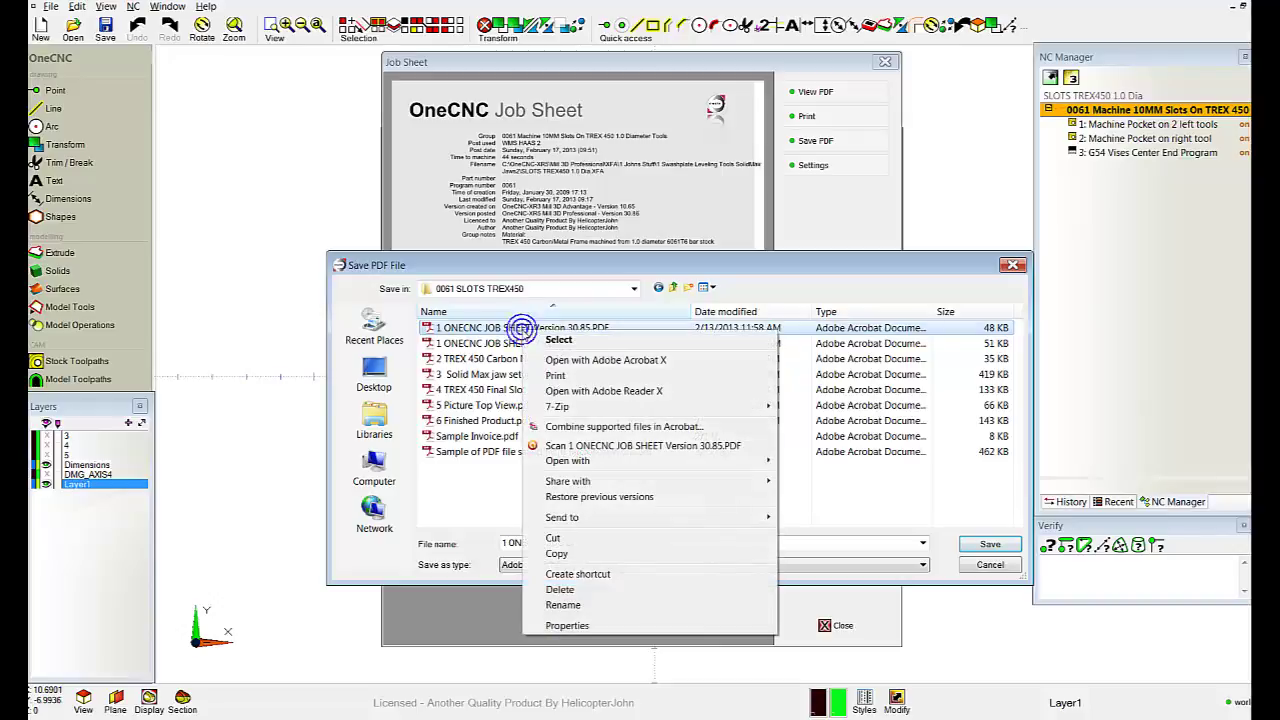
Open 1 ONECNC JOB SHEET Version 30.85.PDF in Adobe Reader X and scroll through it
left_click(598, 391)
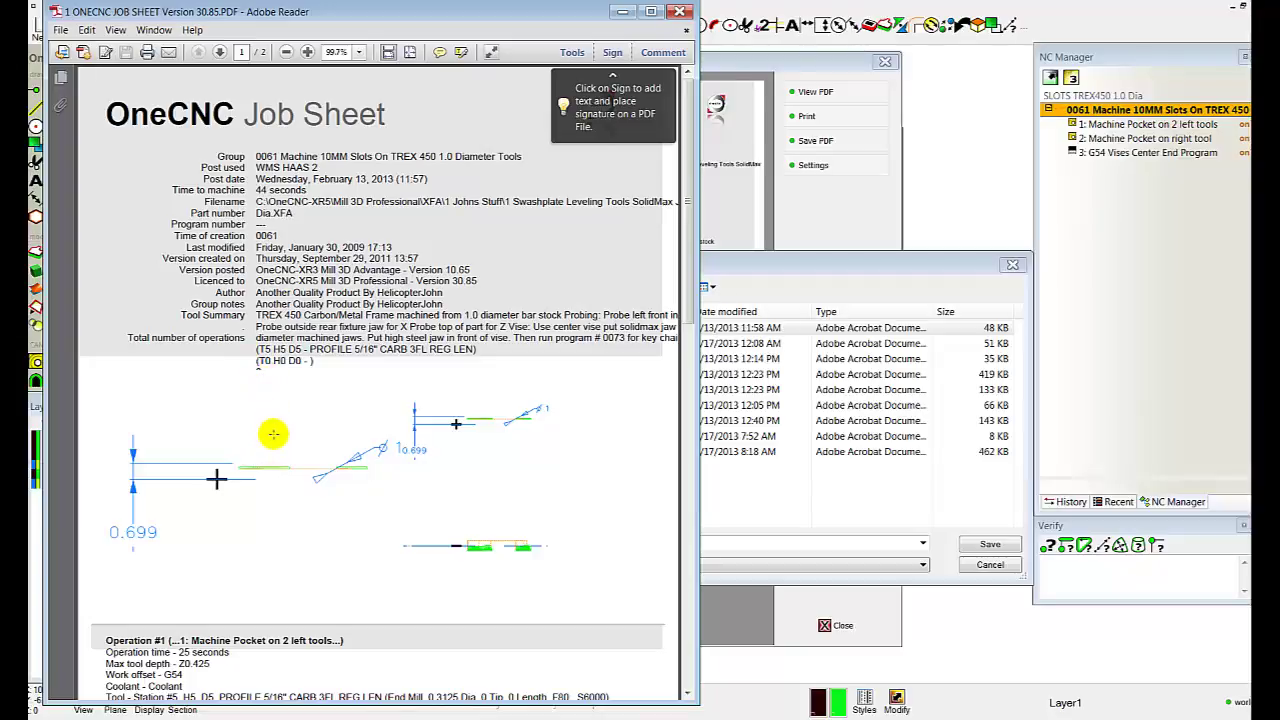
scroll(283, 437, "down", 1)
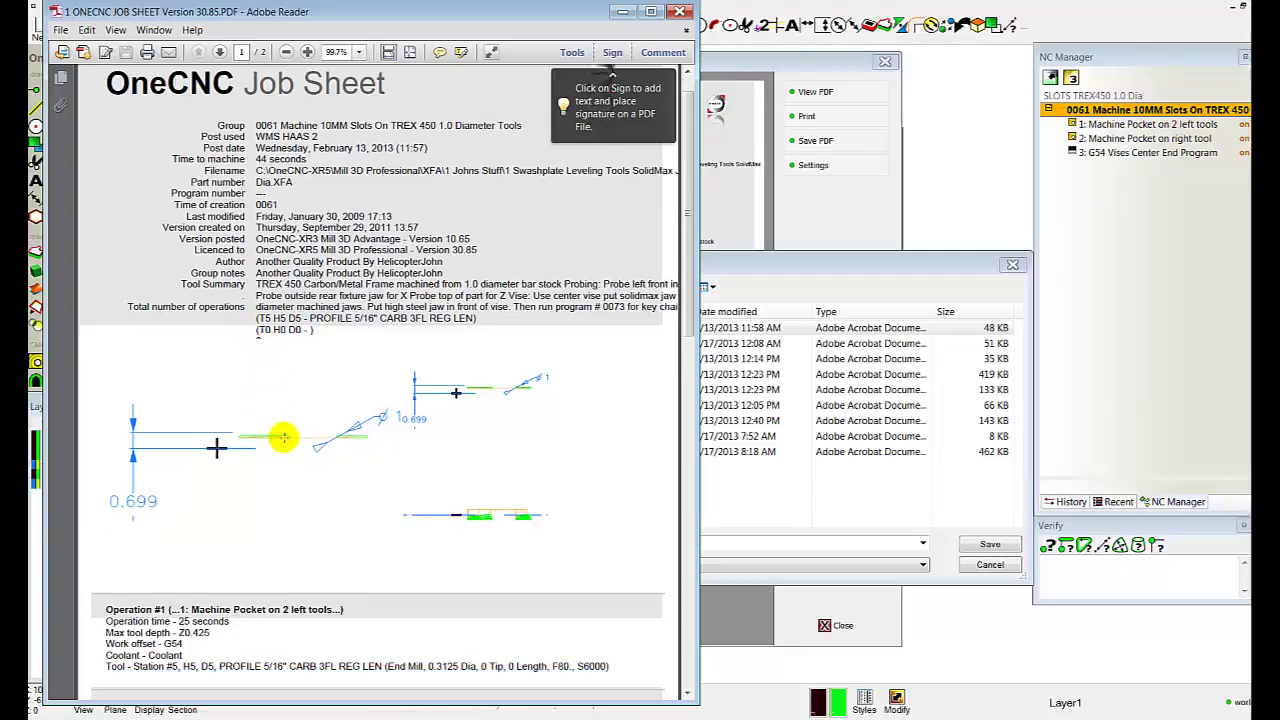
Close the 30.85 PDF, pick the Version 30.86 file and decline replacing it
left_click(681, 12)
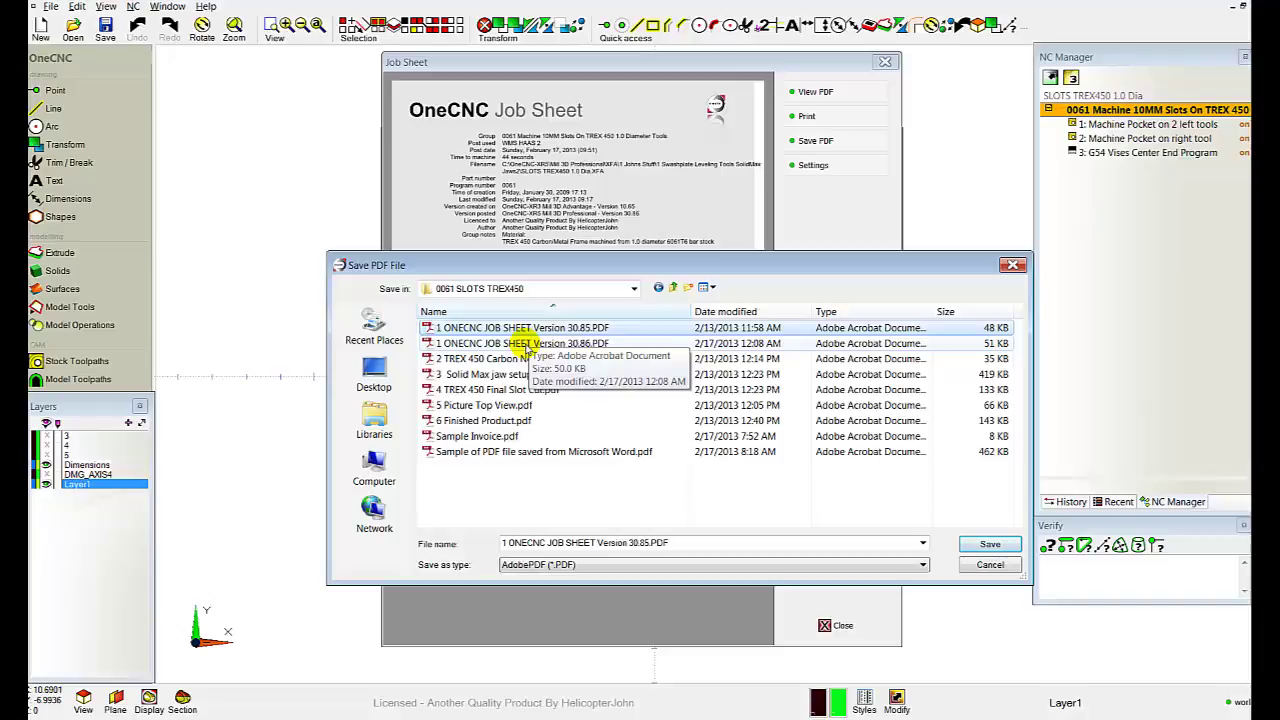
double_click(527, 345)
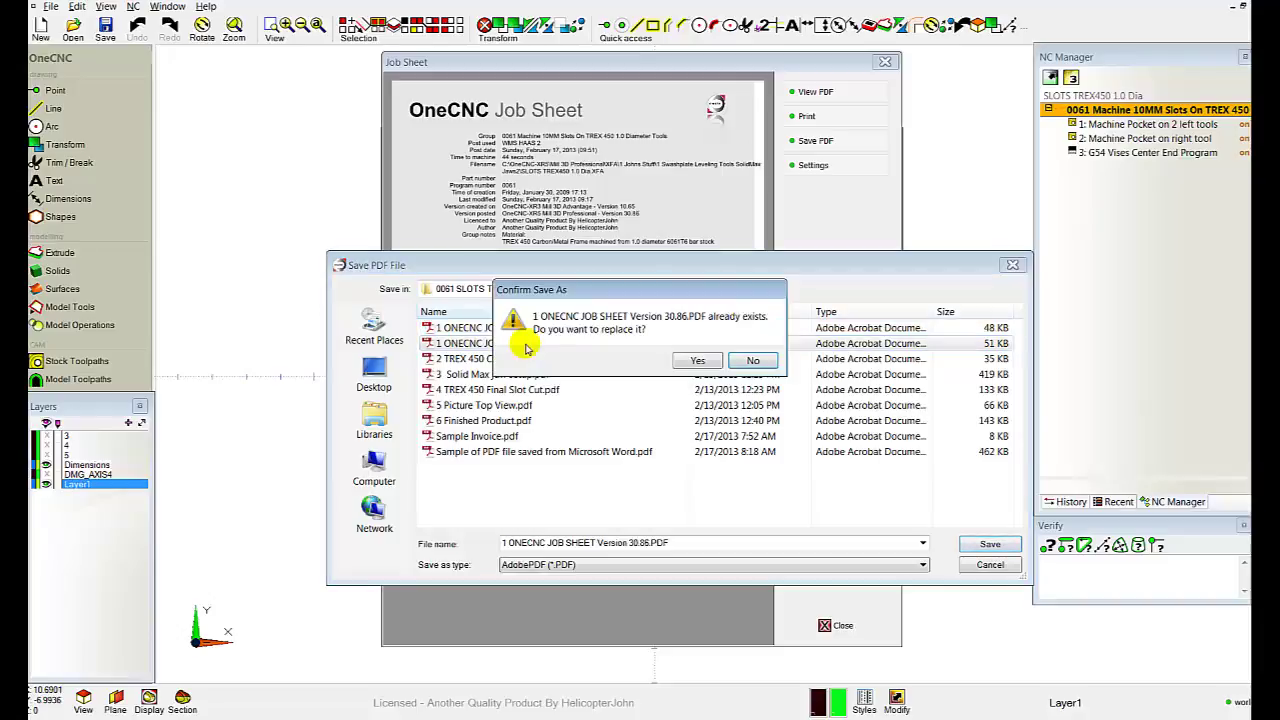
left_click(752, 360)
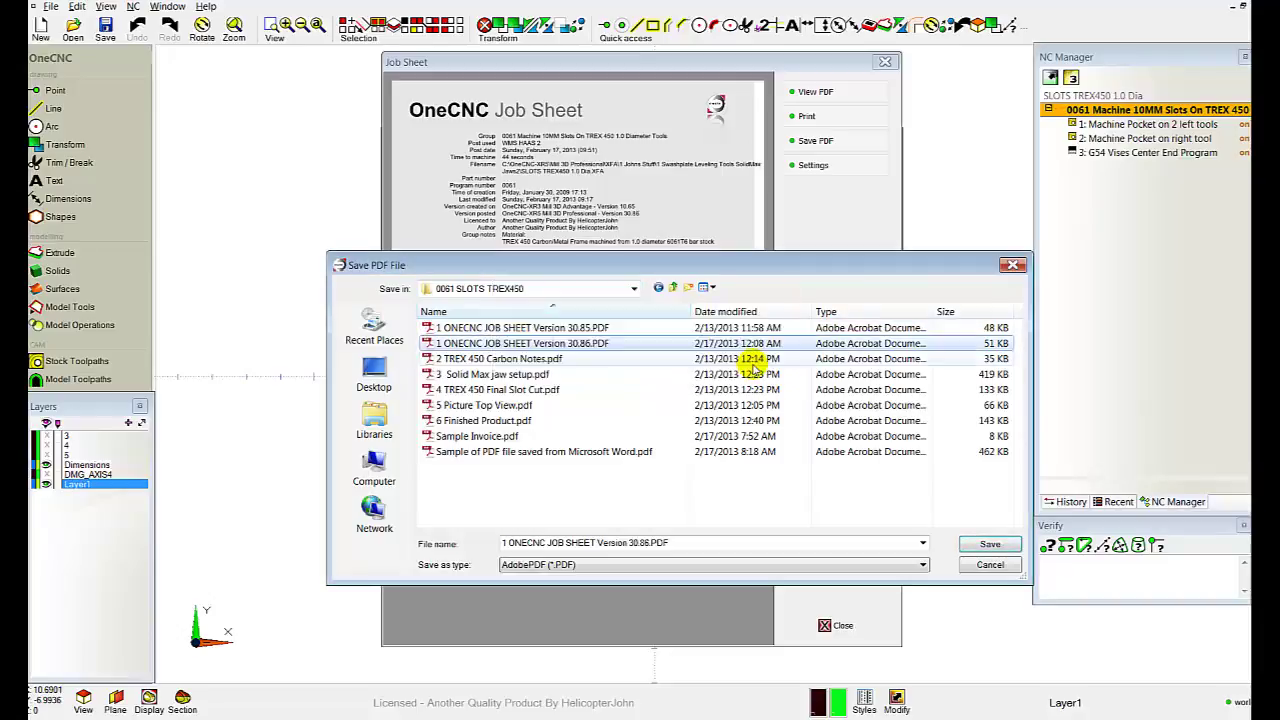
Open the Version 30.86 job sheet in Adobe Reader X and scroll through its operations
right_click(551, 347)
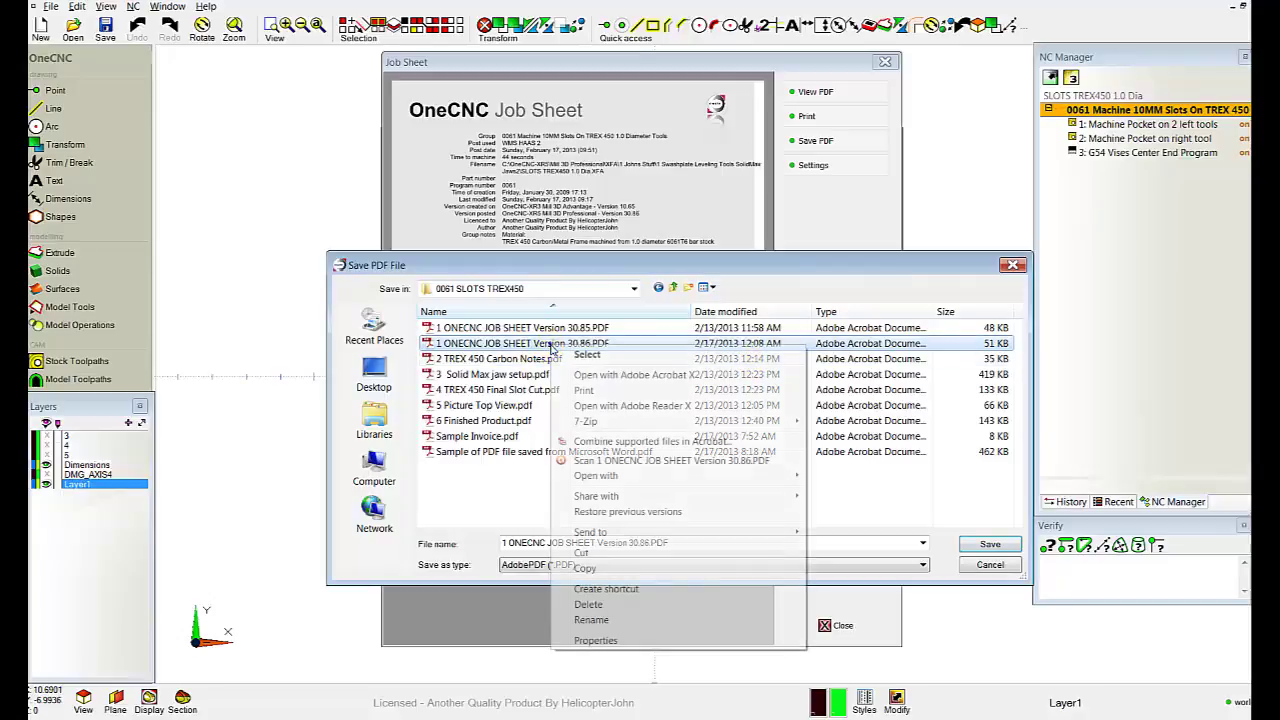
left_click(623, 408)
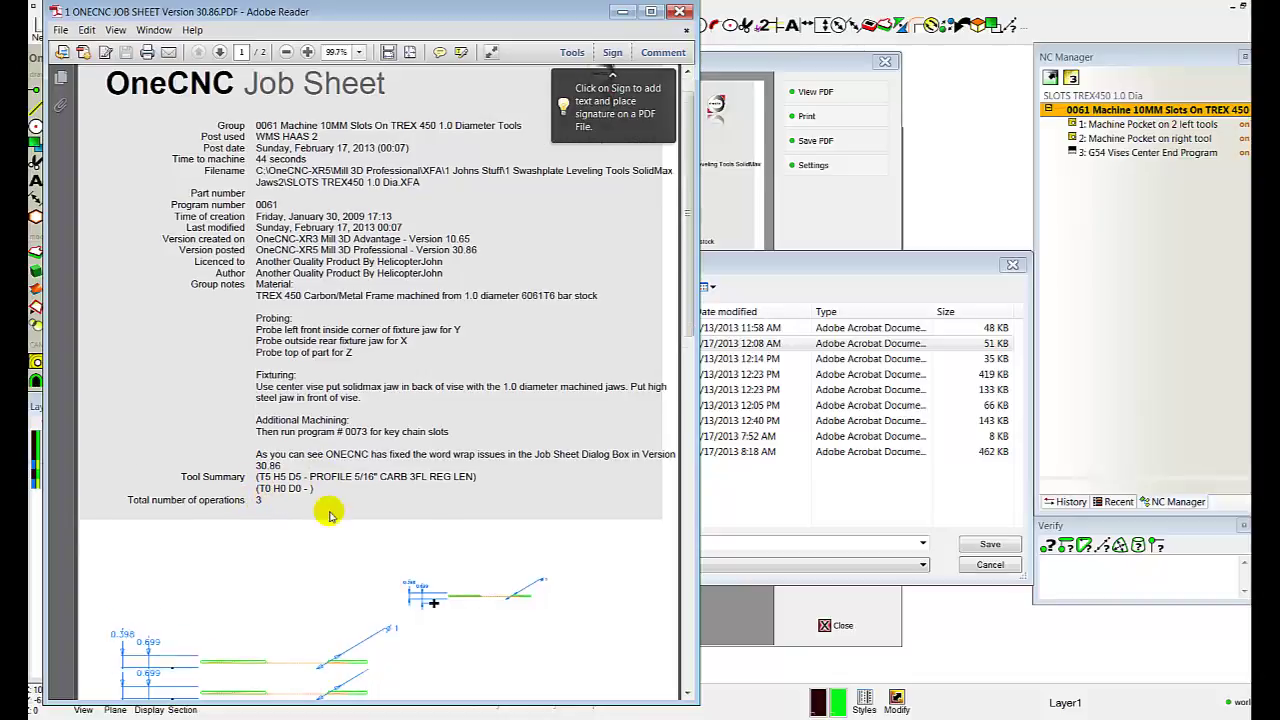
scroll(330, 513, "down", 10)
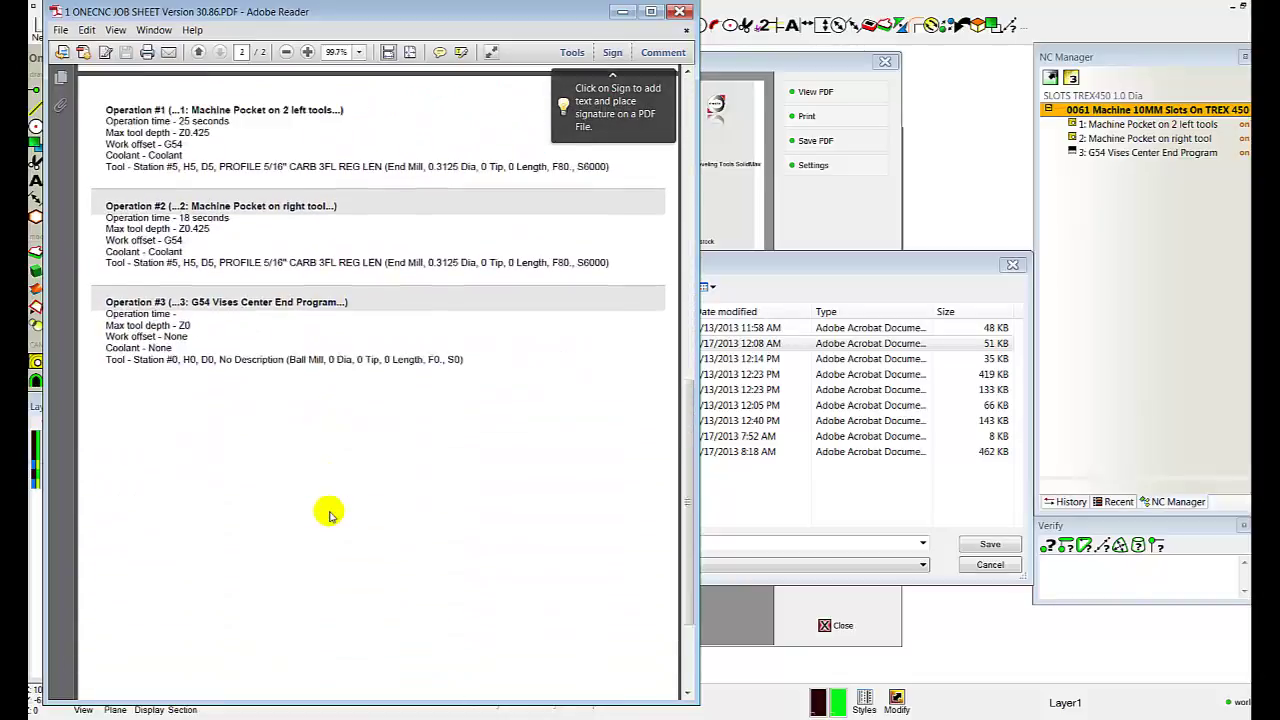
scroll(330, 513, "up", 10)
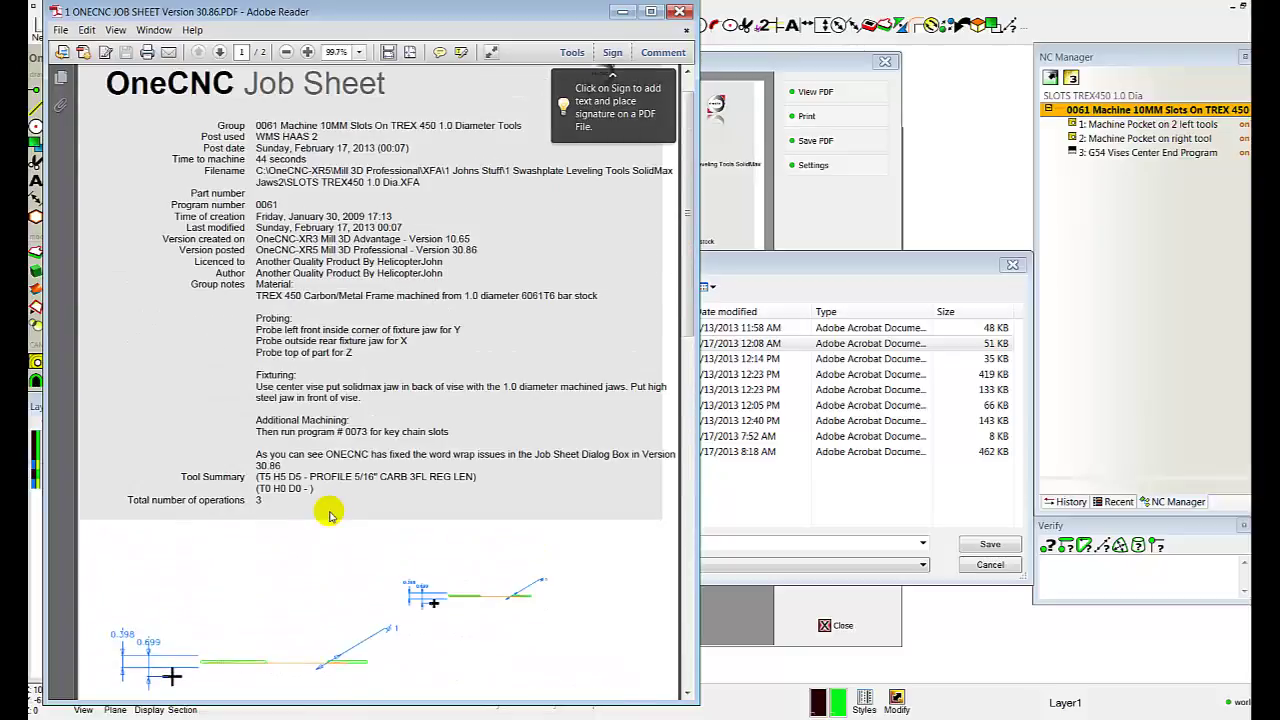
scroll(330, 513, "up", 1)
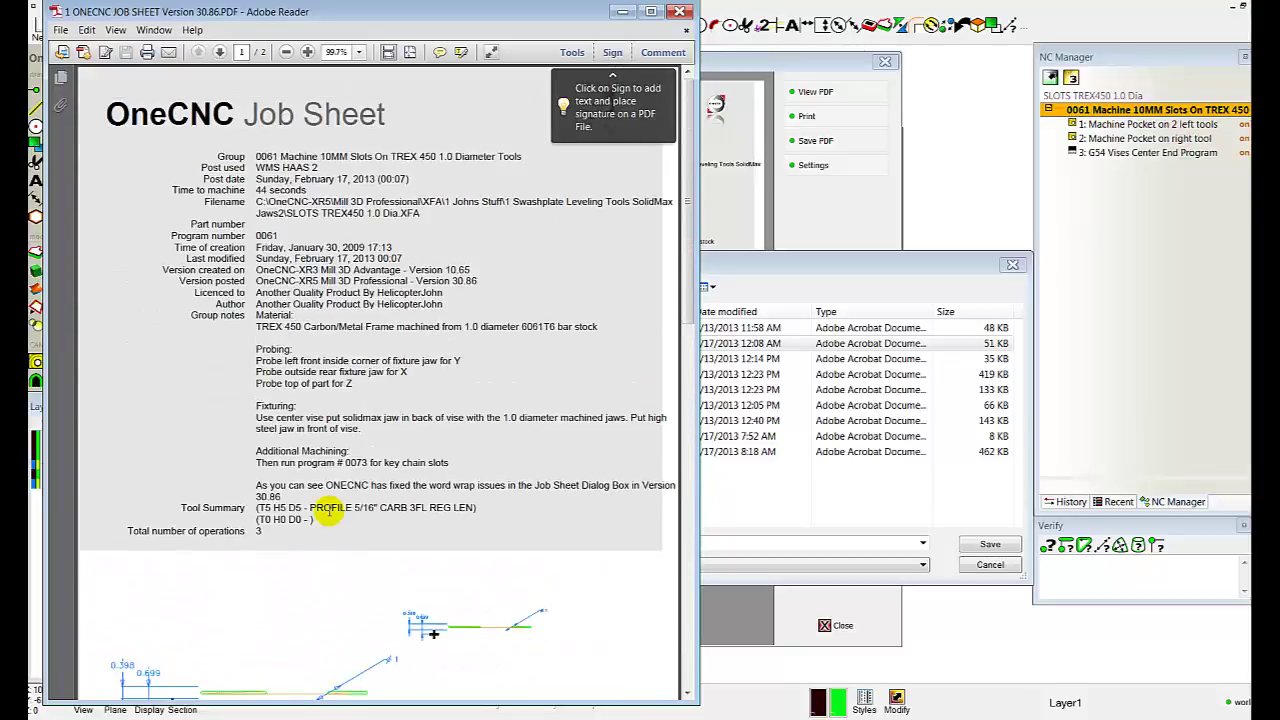
Close the 30.86 PDF, check save types, and preview 2 TREX 450 Carbon Notes.pdf in Reader
left_click(679, 11)
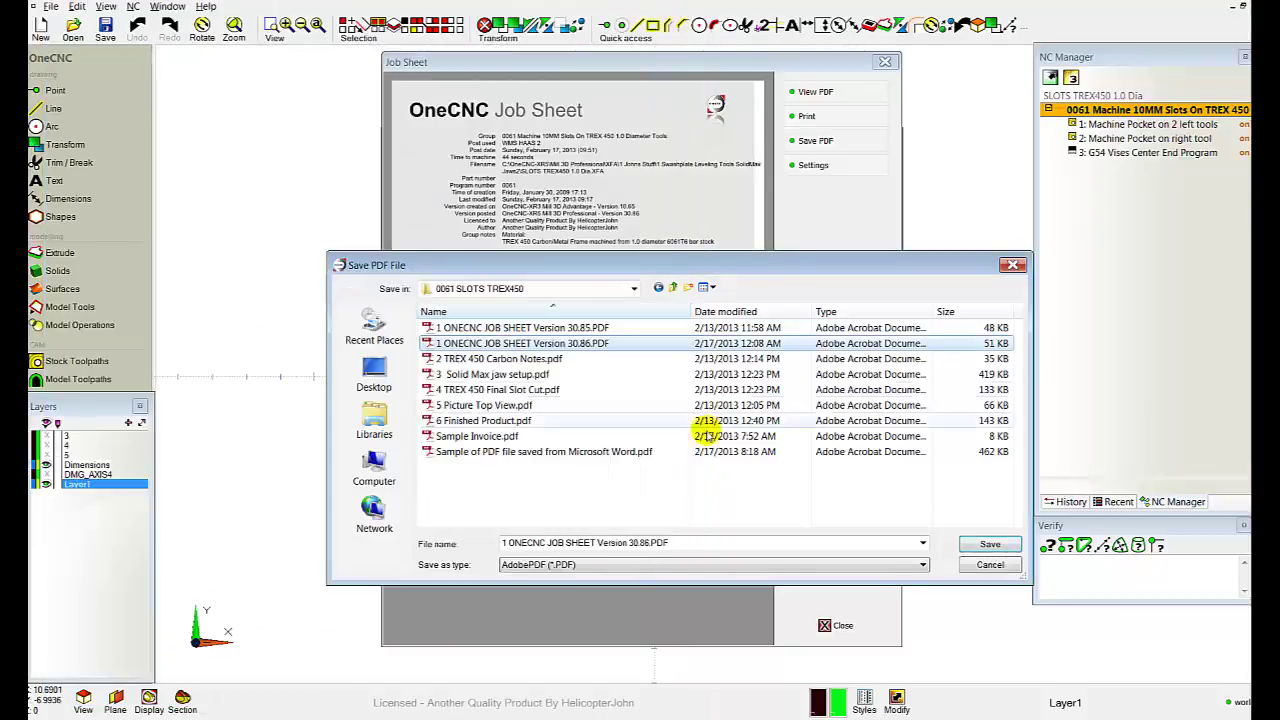
left_click(921, 564)
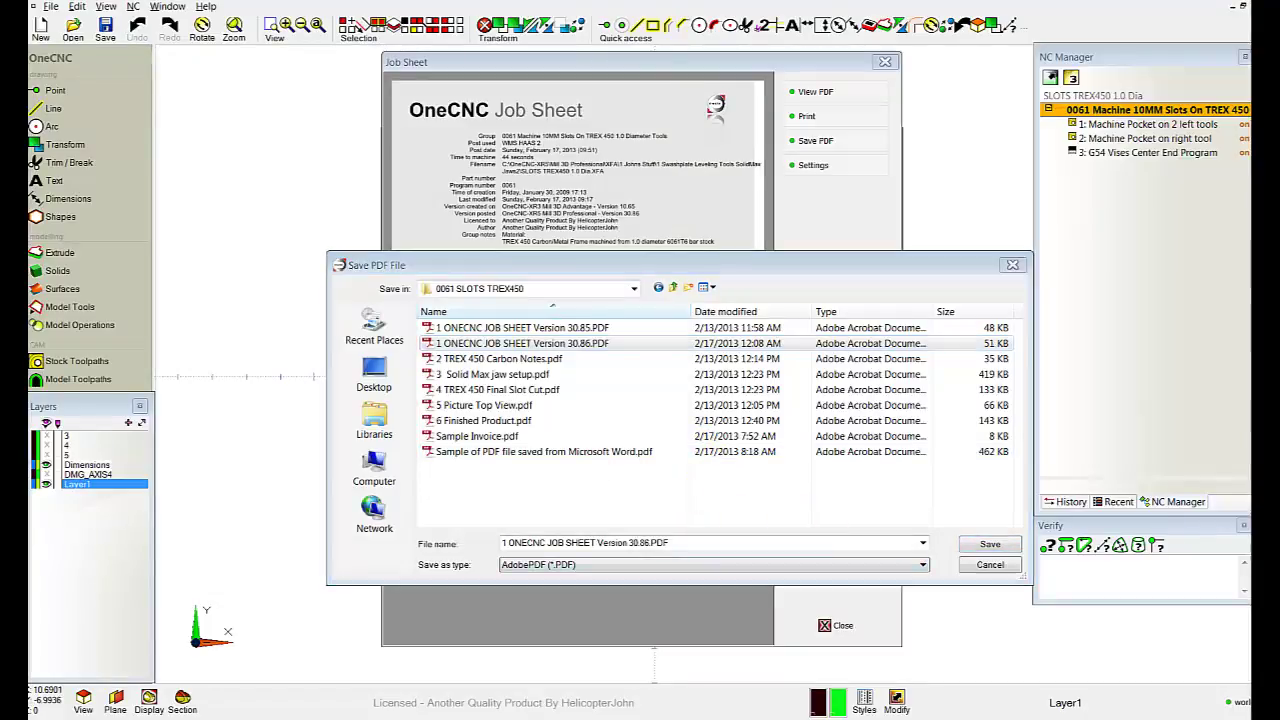
right_click(527, 362)
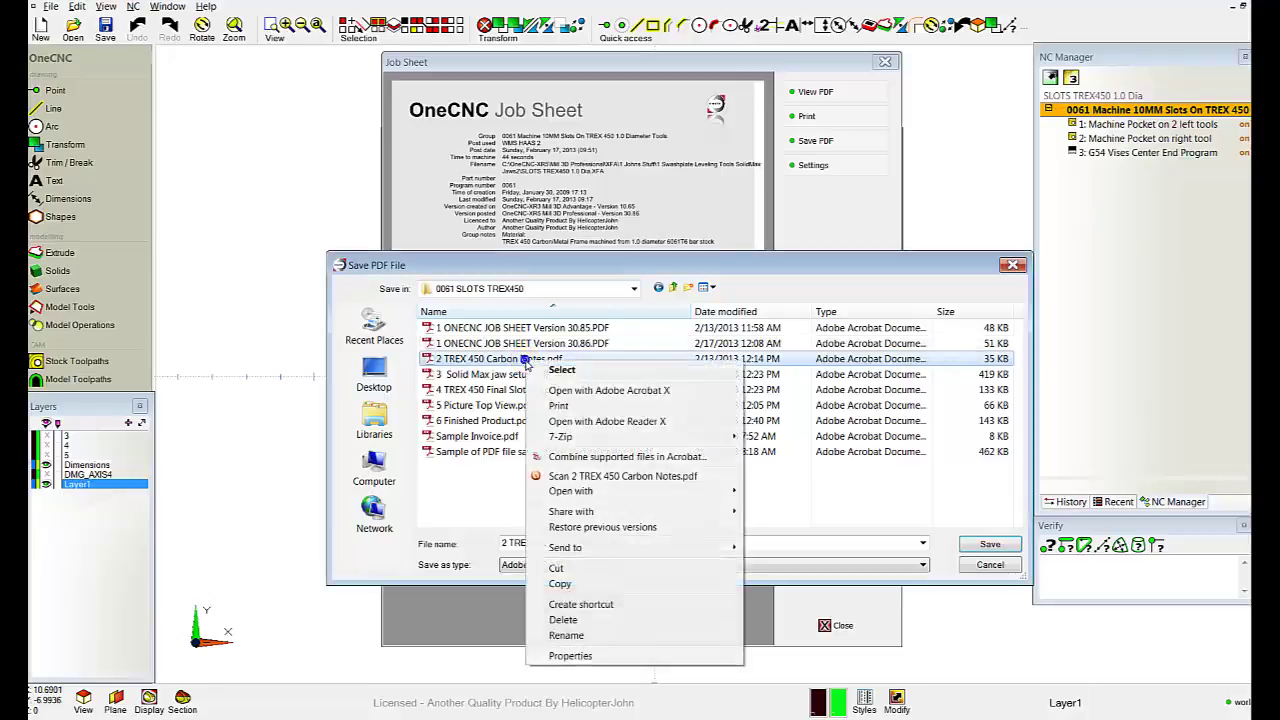
left_click(577, 424)
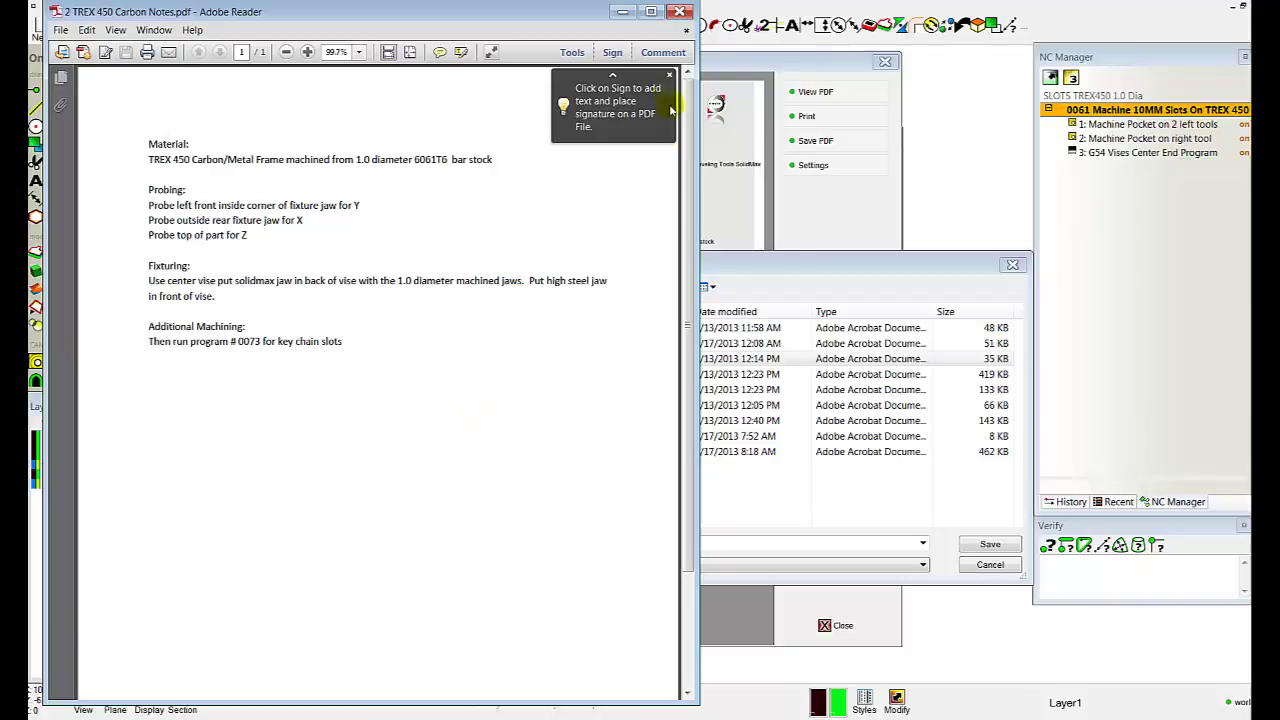
left_click(679, 12)
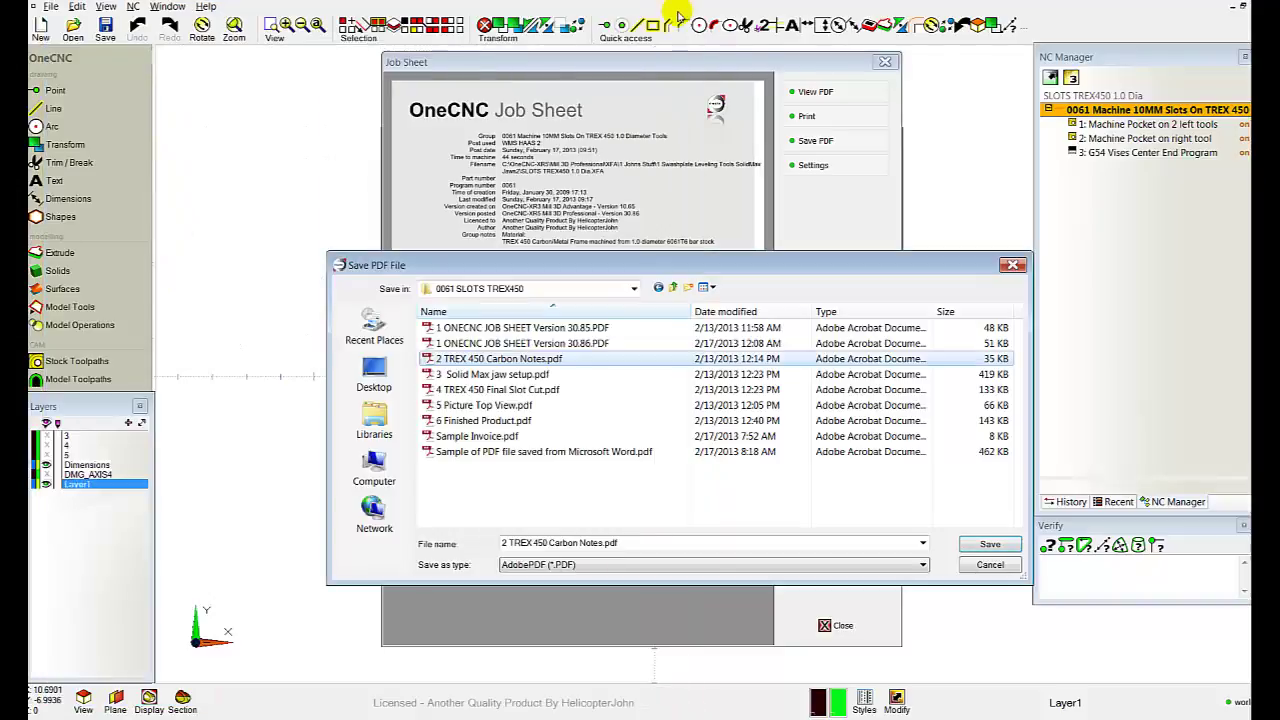
Dismiss leftover menus and call up options for Sample of PDF file saved from Microsoft Word.pdf
right_click(537, 362)
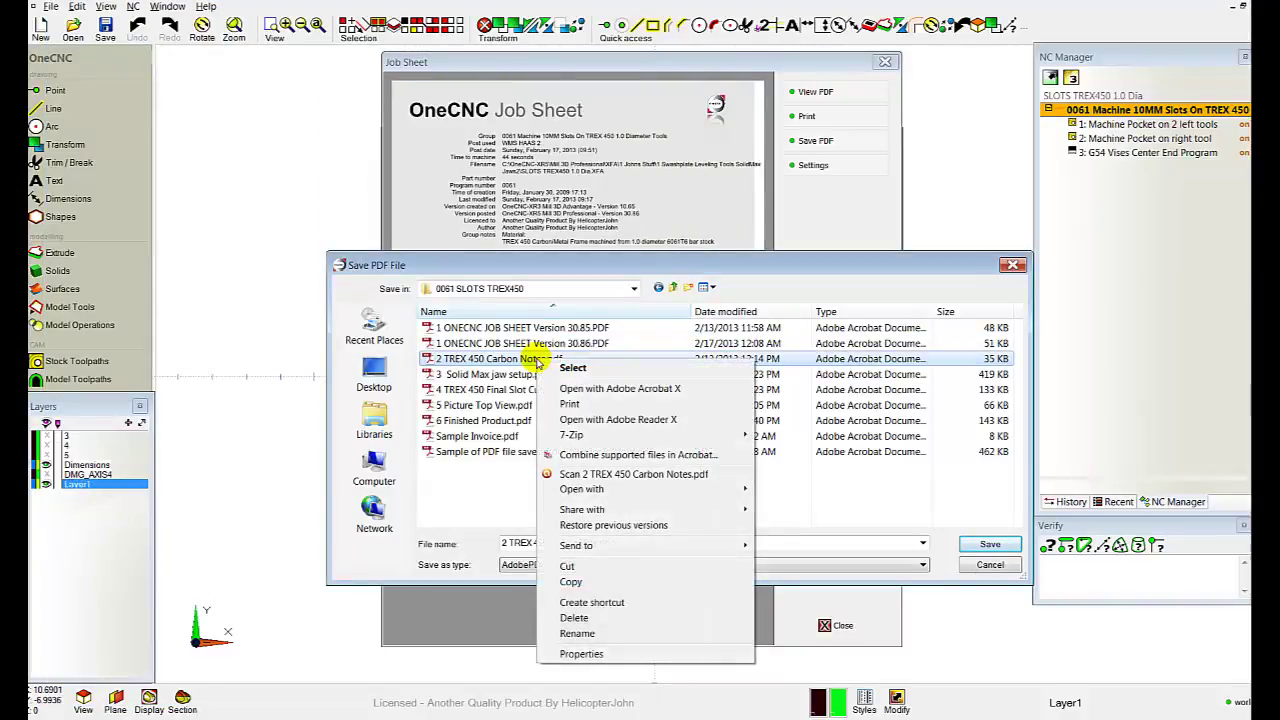
right_click(500, 508)
left_click(676, 494)
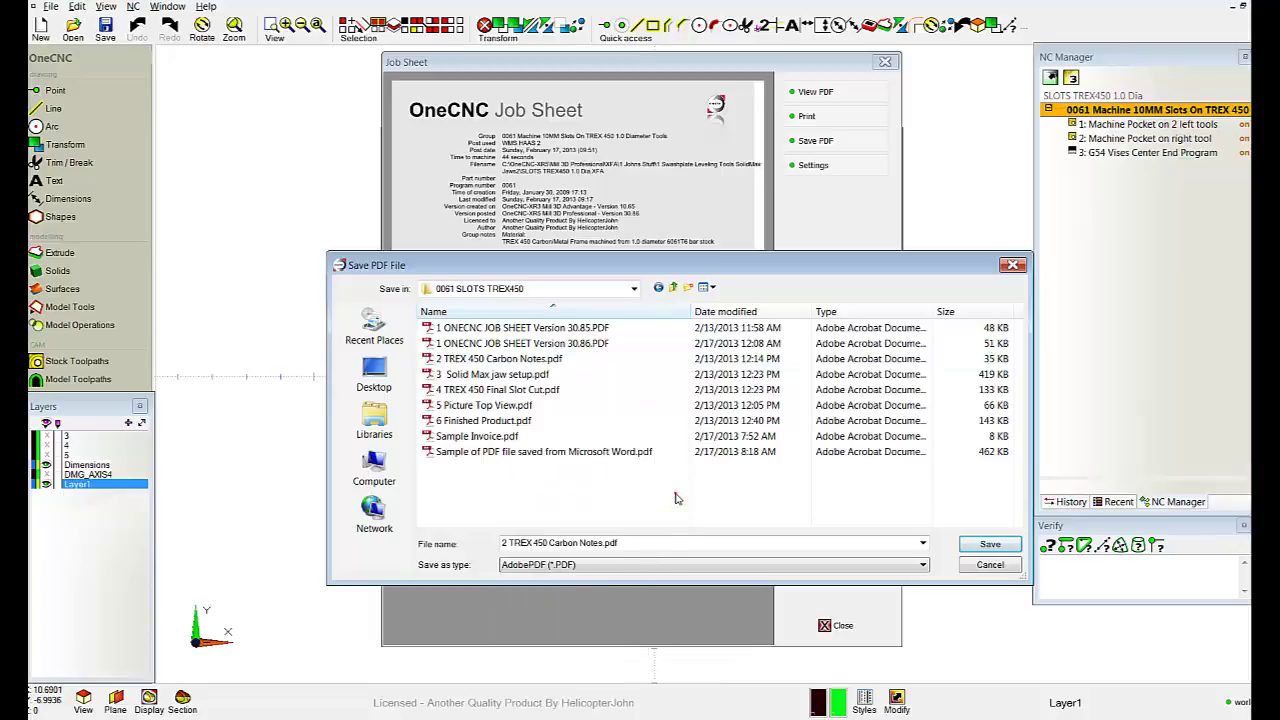
left_click(530, 452)
right_click(530, 452)
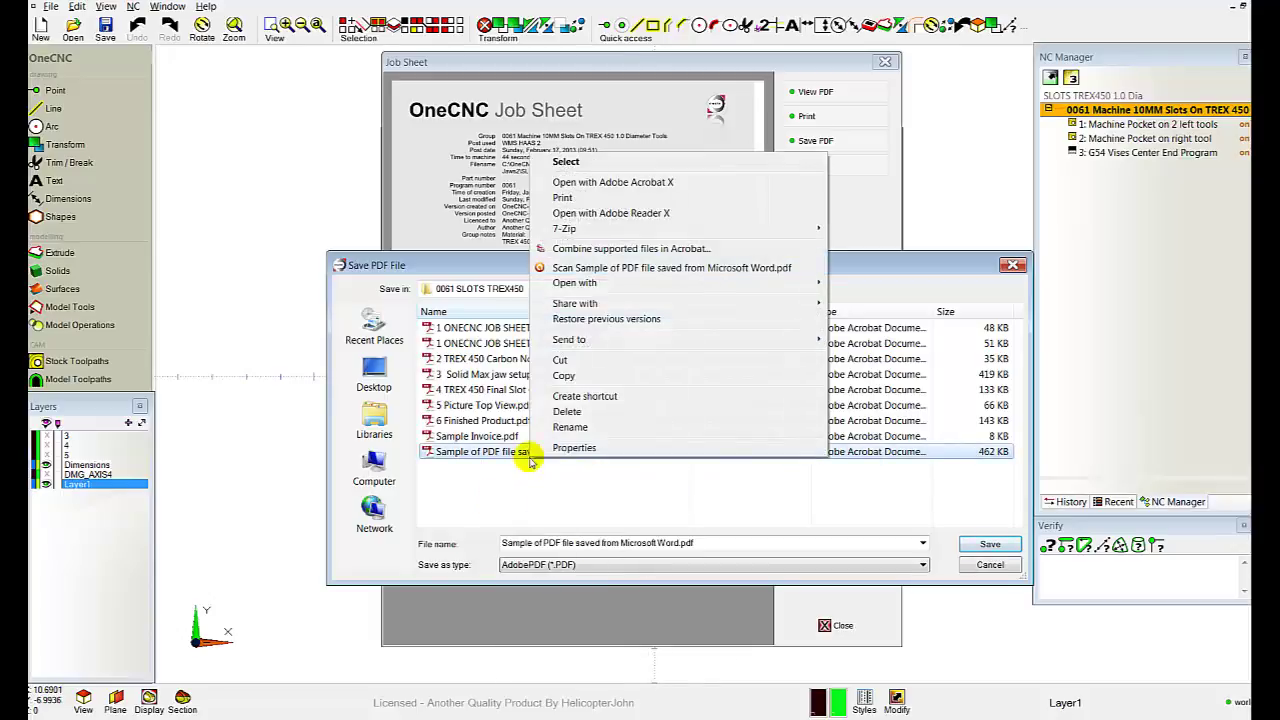
Open the Word sample PDF in Adobe Reader X and scroll to page 2's swashplate photo
left_click(640, 213)
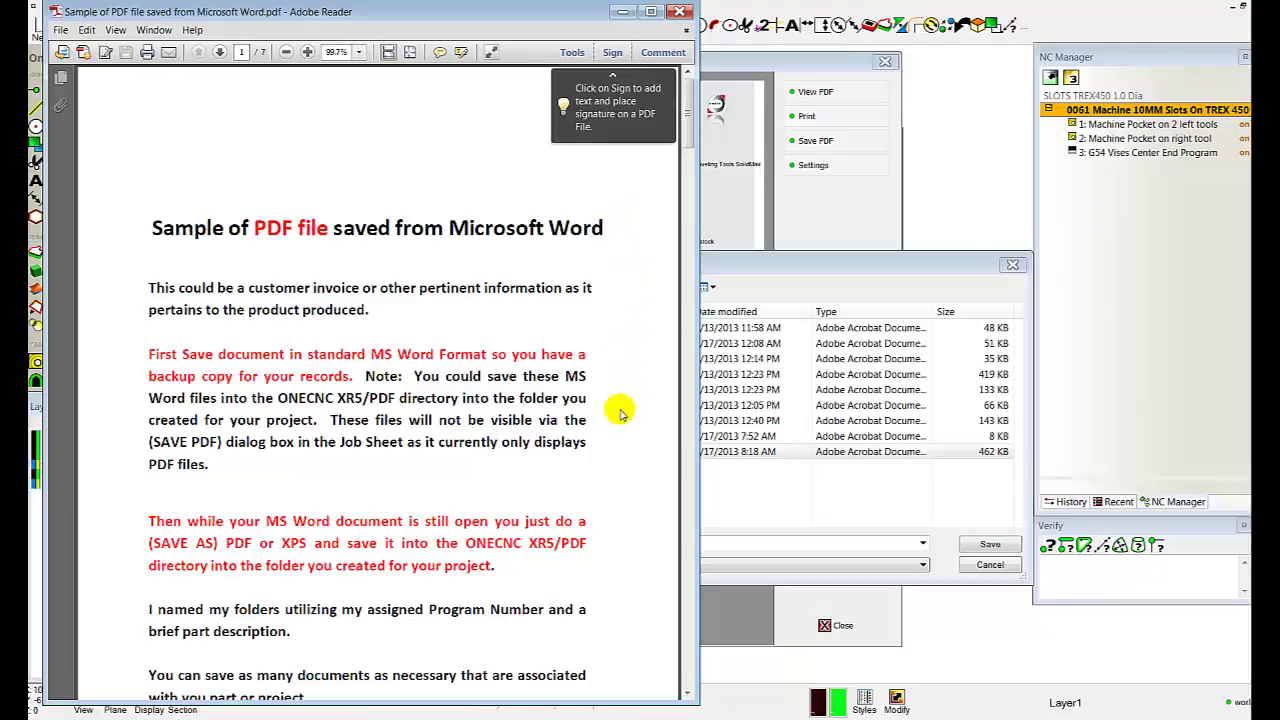
scroll(620, 412, "down", 1)
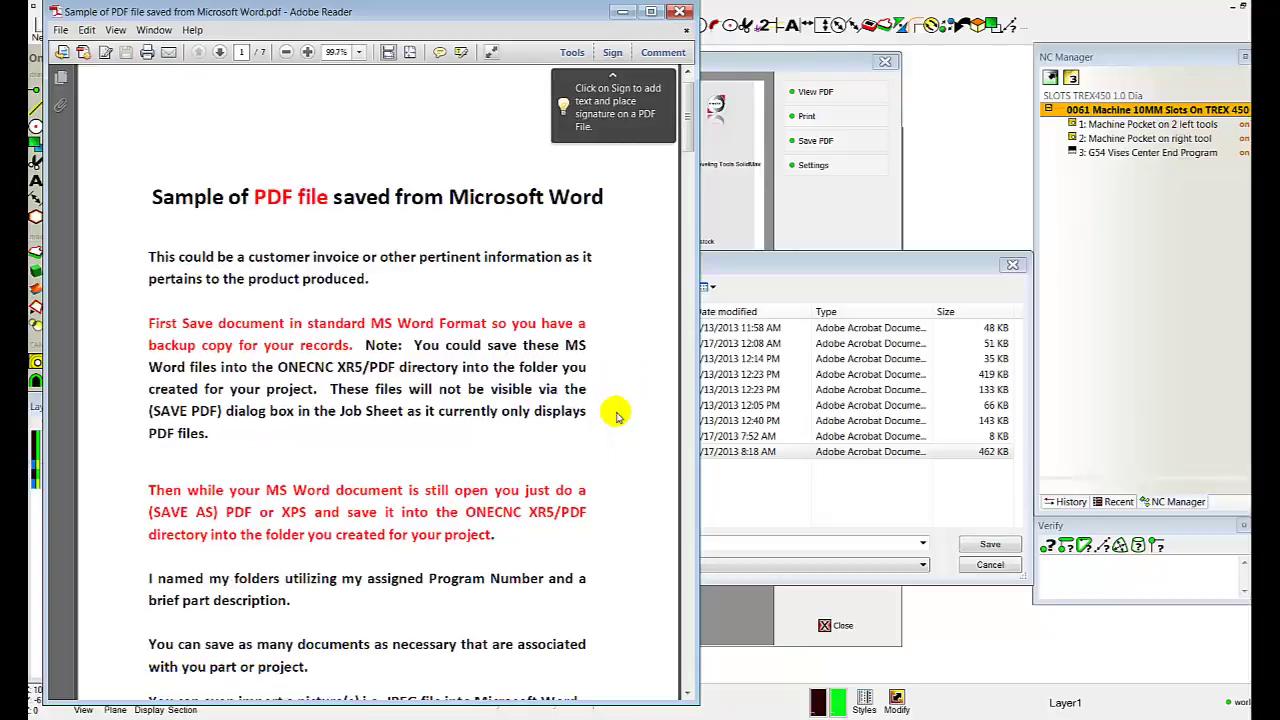
scroll(615, 418, "down", 5)
scroll(610, 422, "down", 5)
scroll(610, 422, "down", 7)
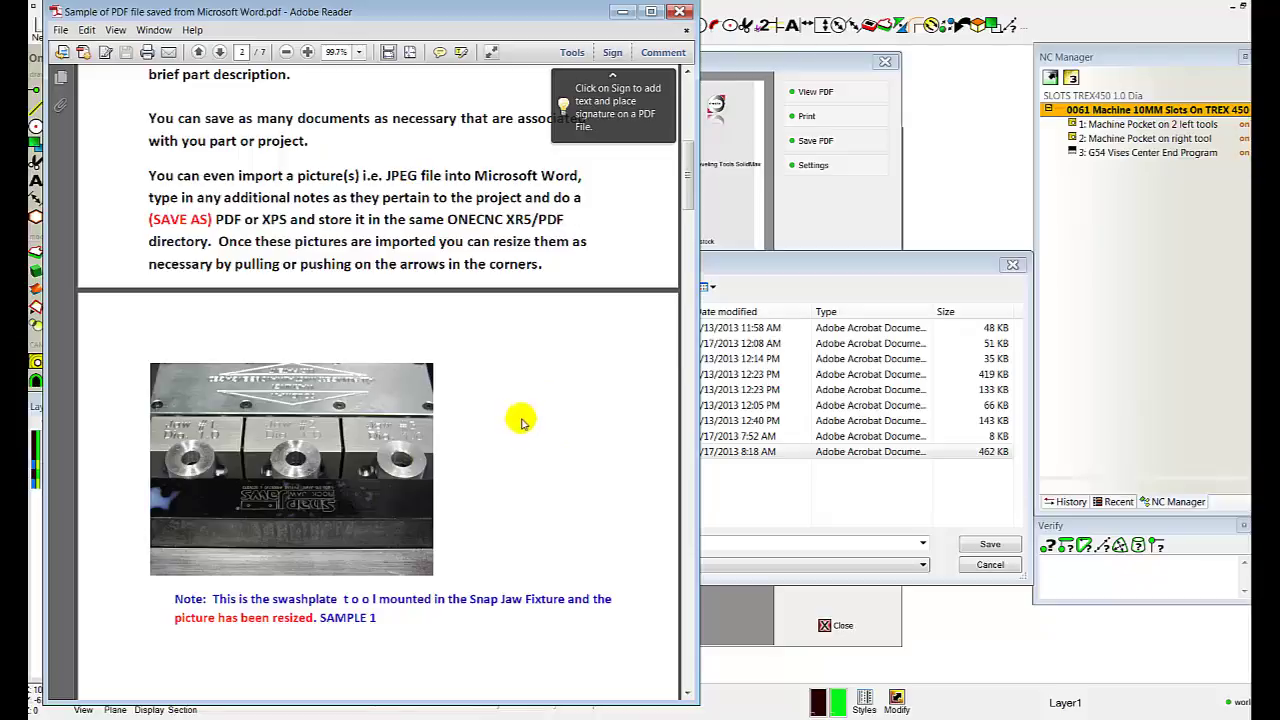
scroll(357, 395, "down", 1)
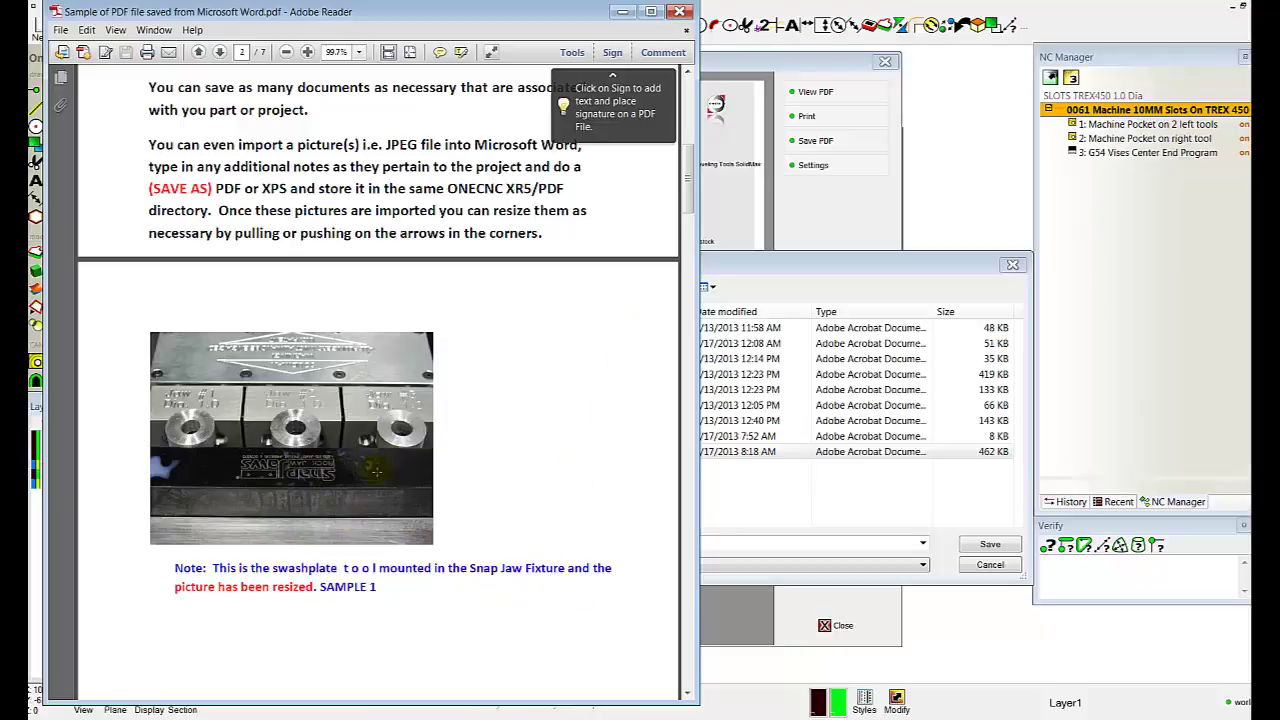
scroll(377, 470, "down", 5)
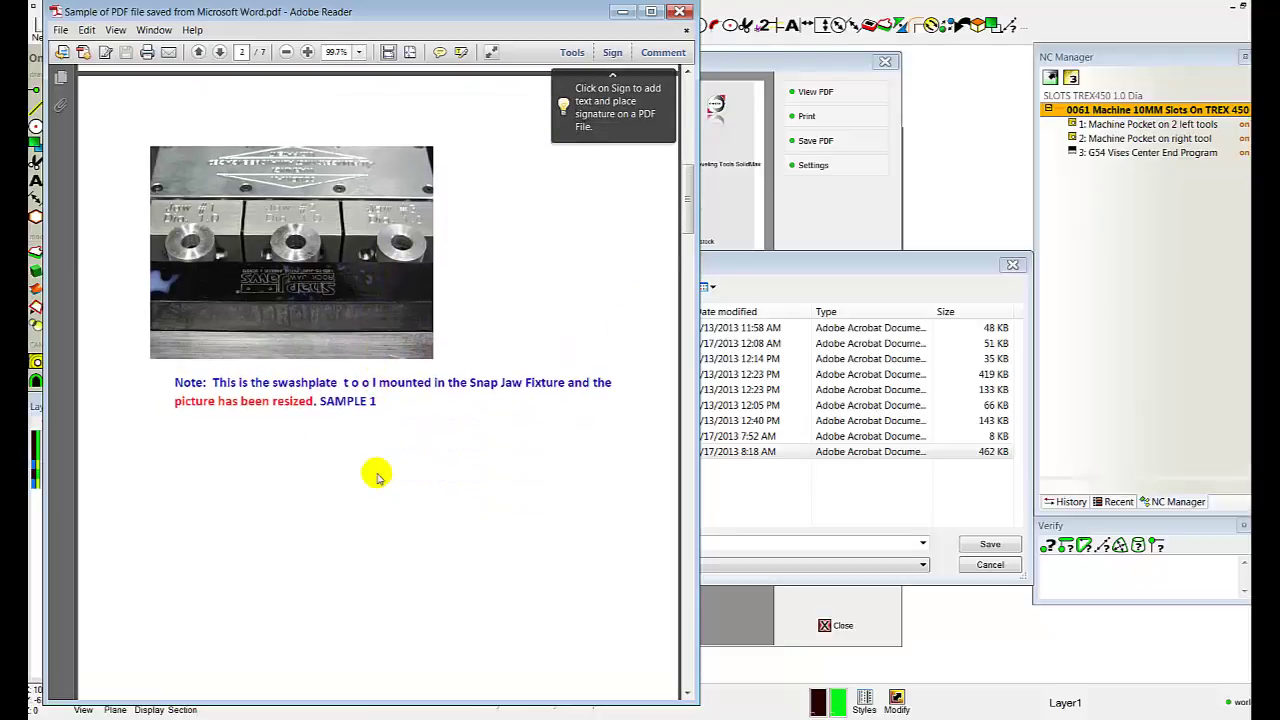
Scroll past the Sample 2 photo and Sample 3 table to page 4's Sample 4 screenshot
scroll(400, 394, "down", 8)
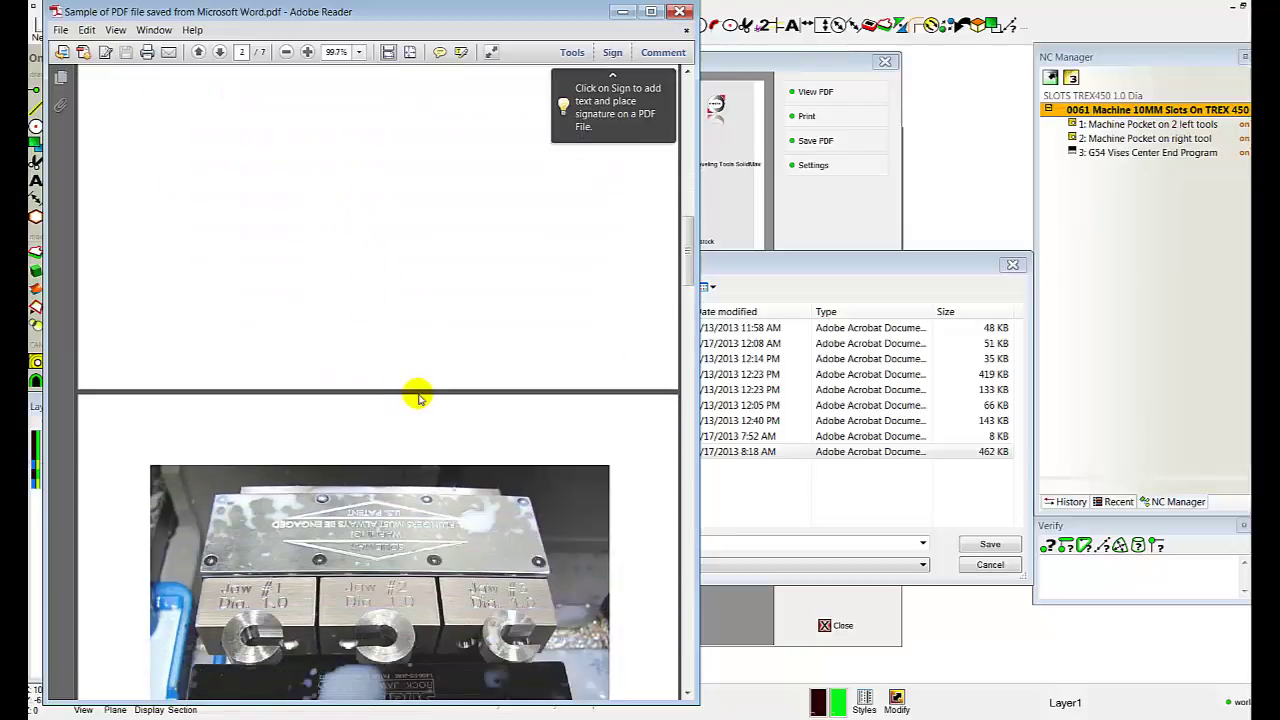
scroll(420, 396, "down", 1)
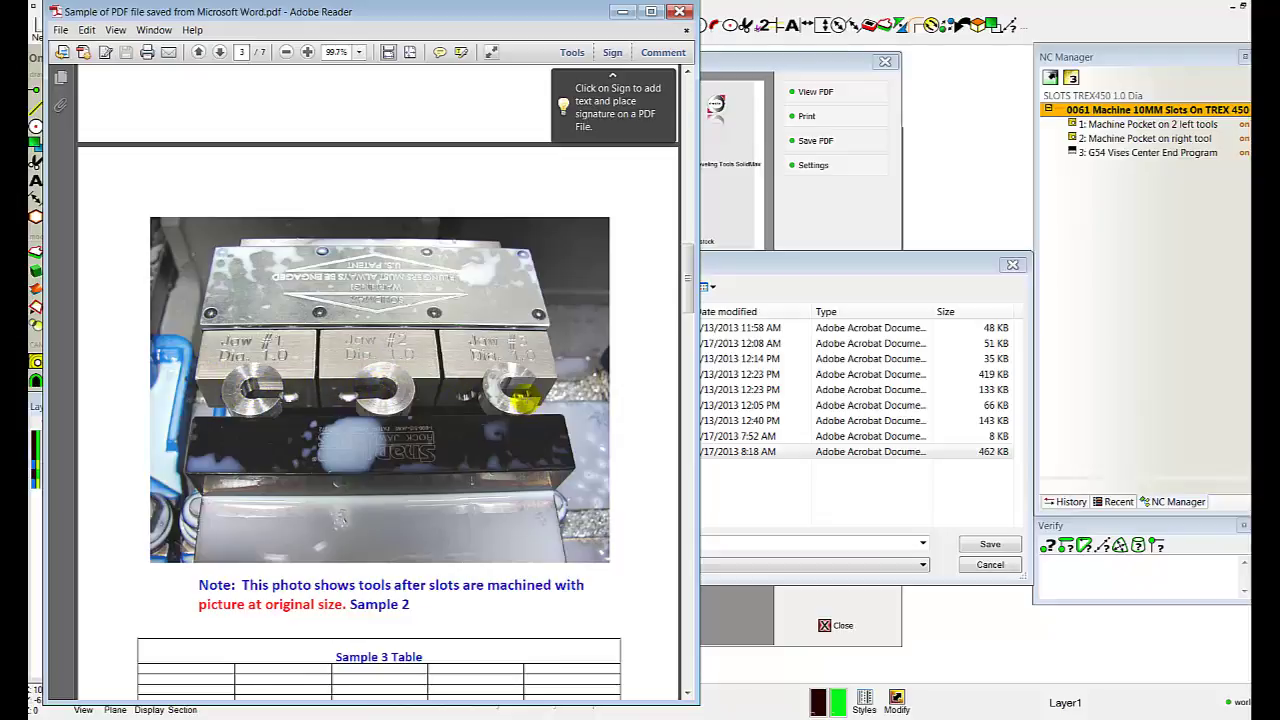
scroll(500, 433, "down", 1)
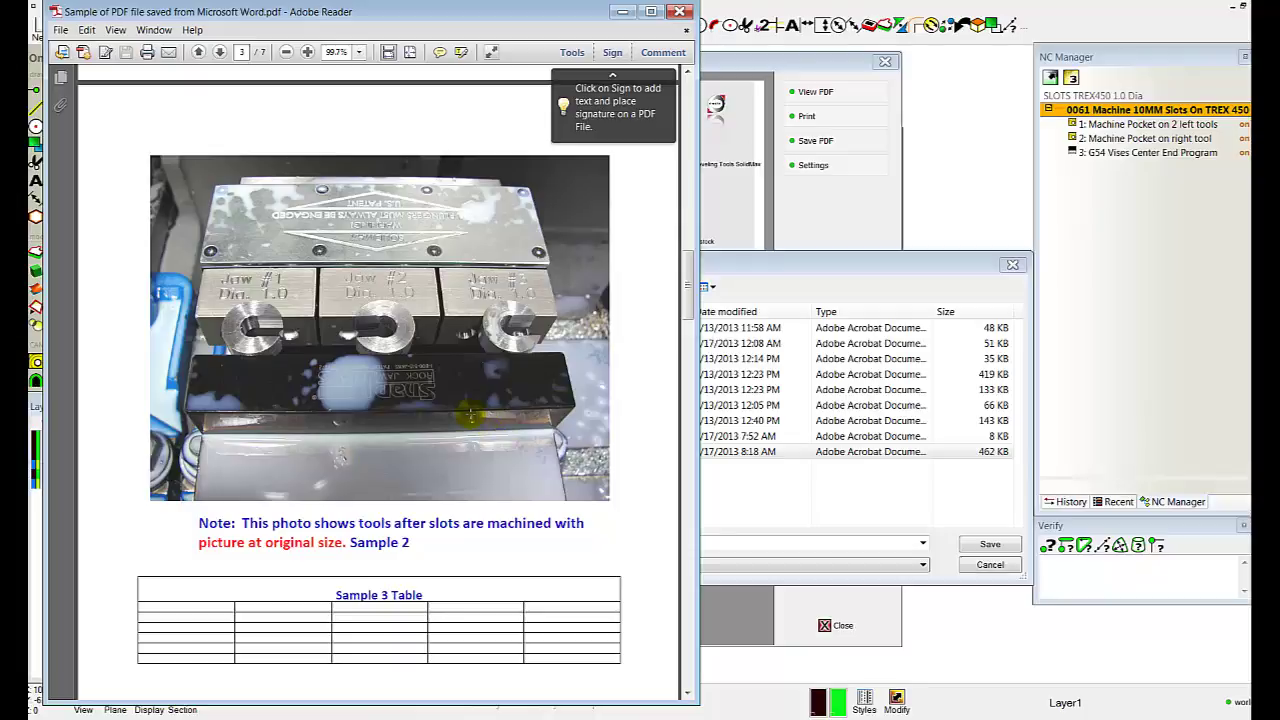
scroll(470, 415, "down", 2)
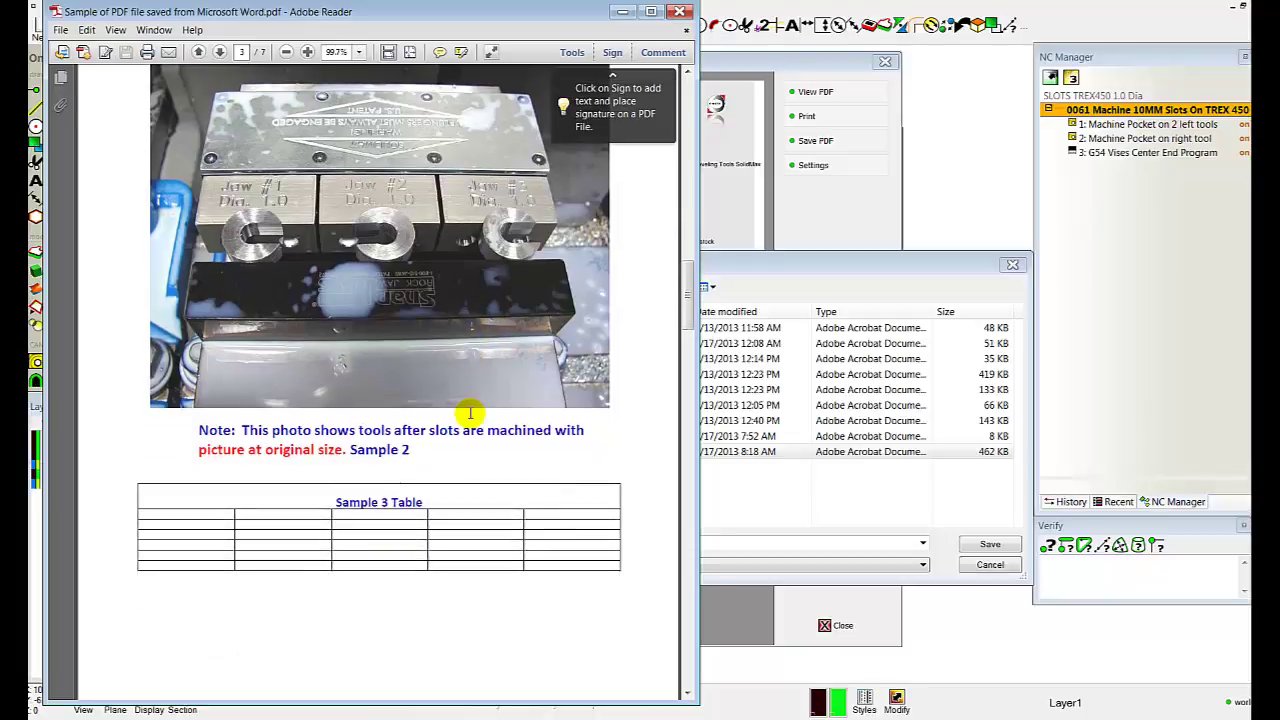
scroll(470, 415, "down", 1)
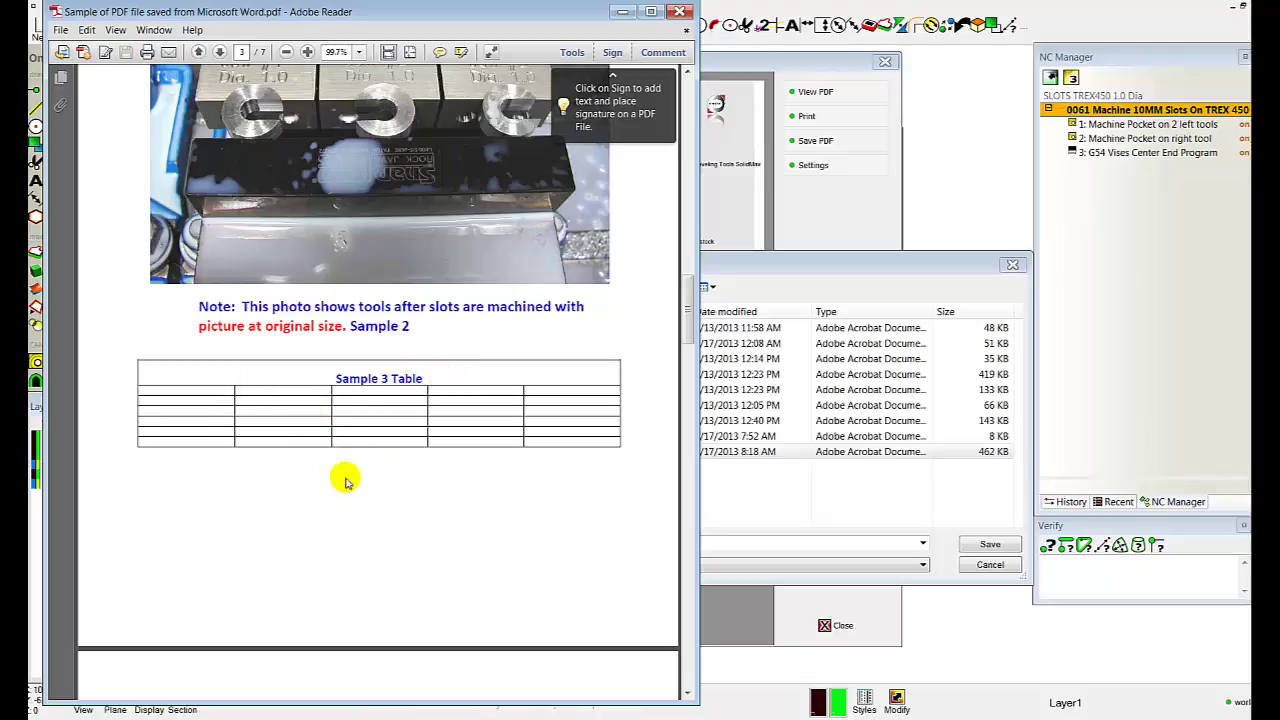
scroll(378, 490, "down", 5)
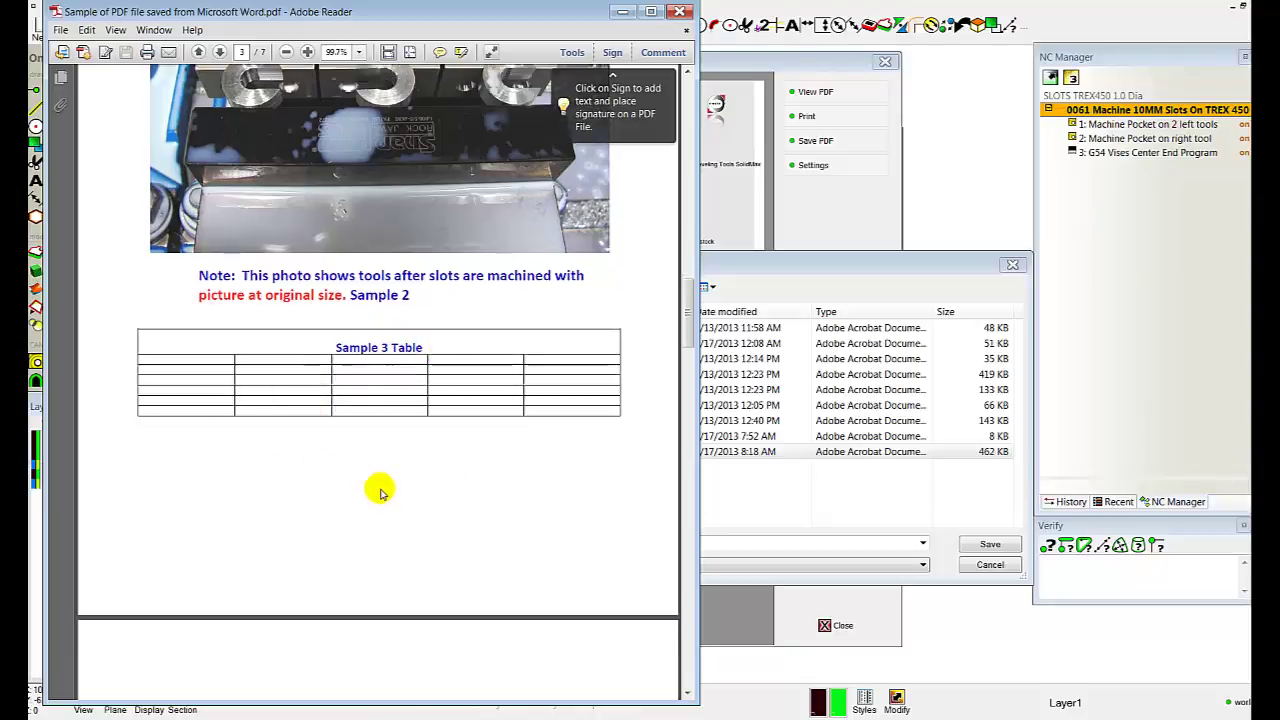
scroll(390, 482, "down", 5)
scroll(391, 474, "down", 1)
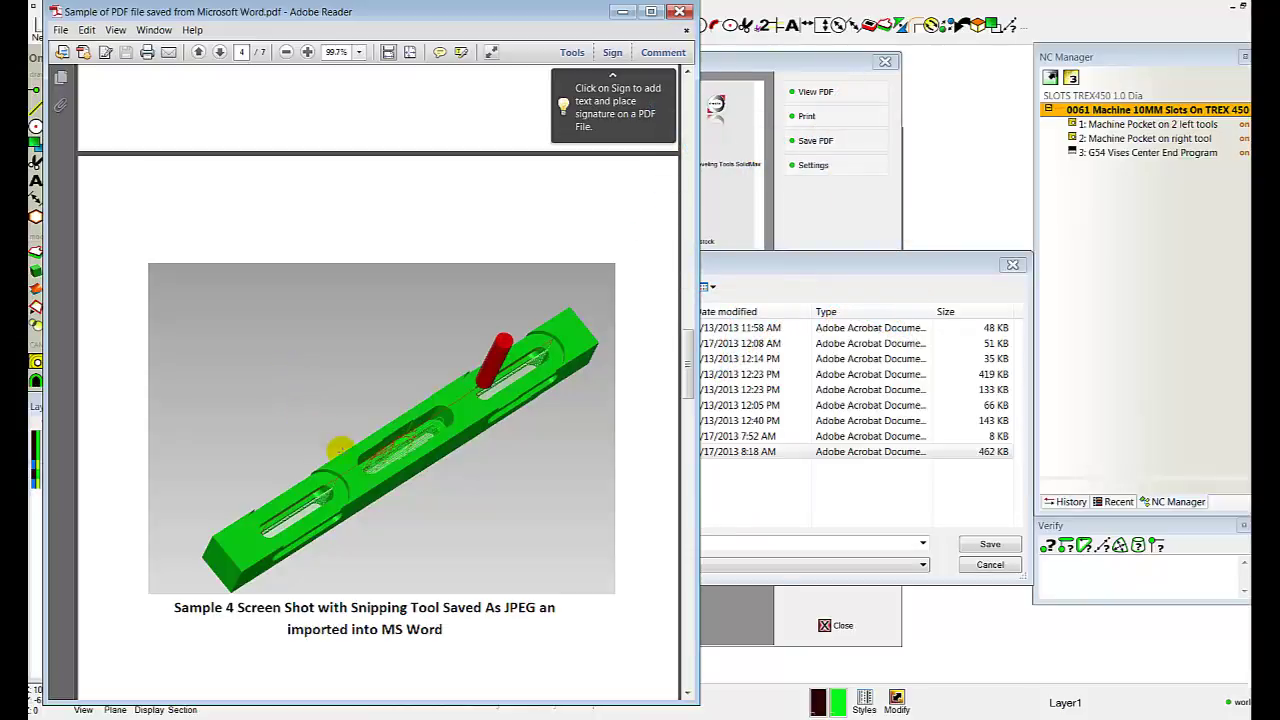
Scroll past the Sample 5 invoice to page 6's closing notes on saving PDFs to project folders
scroll(418, 475, "down", 5)
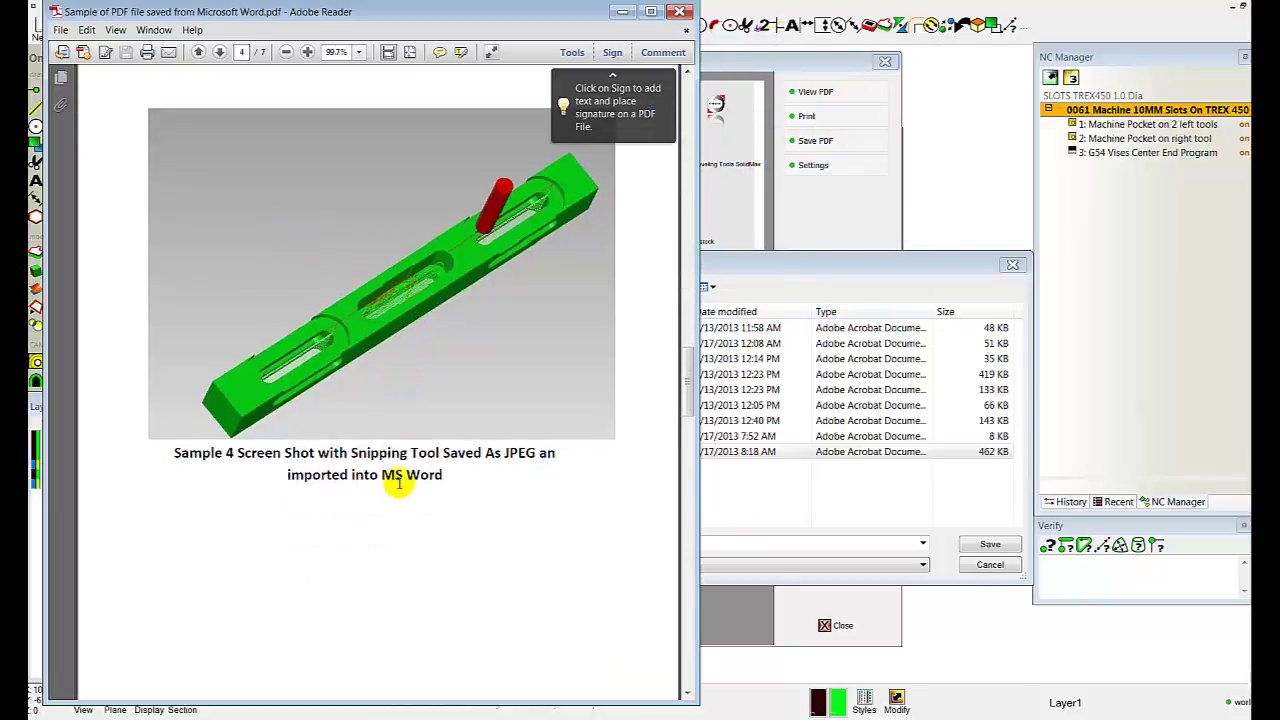
scroll(458, 503, "down", 5)
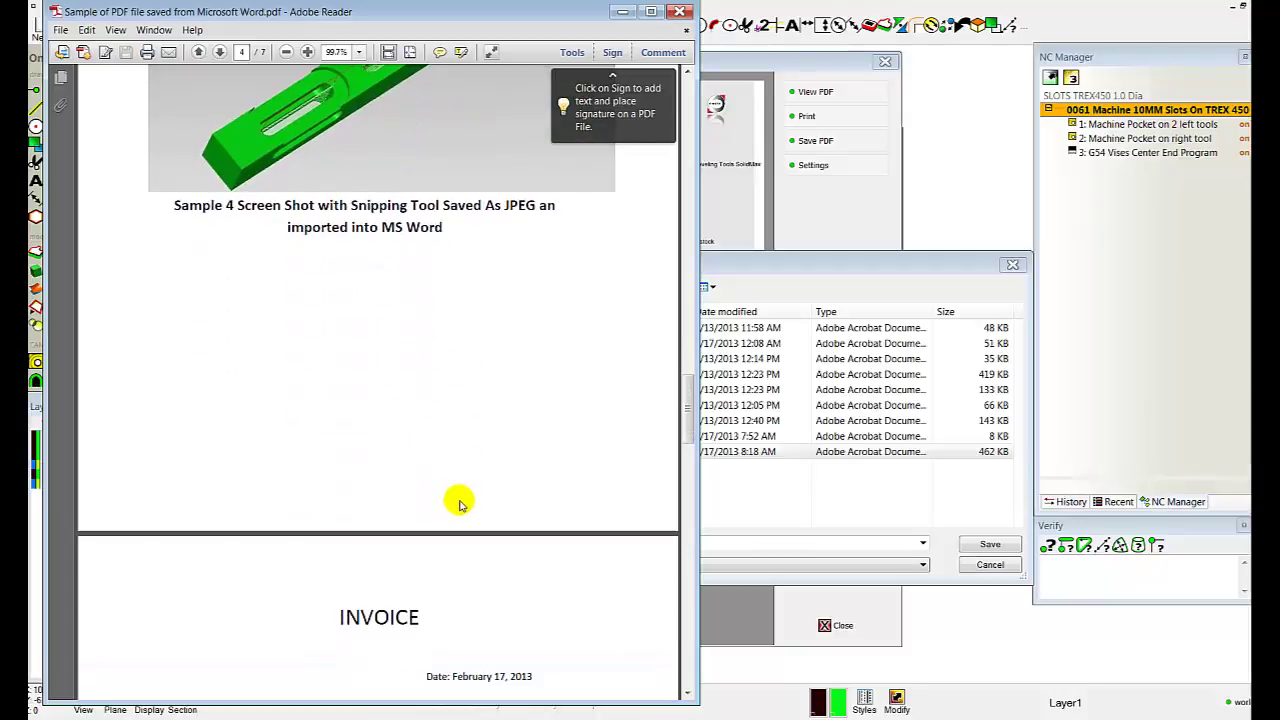
scroll(492, 503, "down", 2)
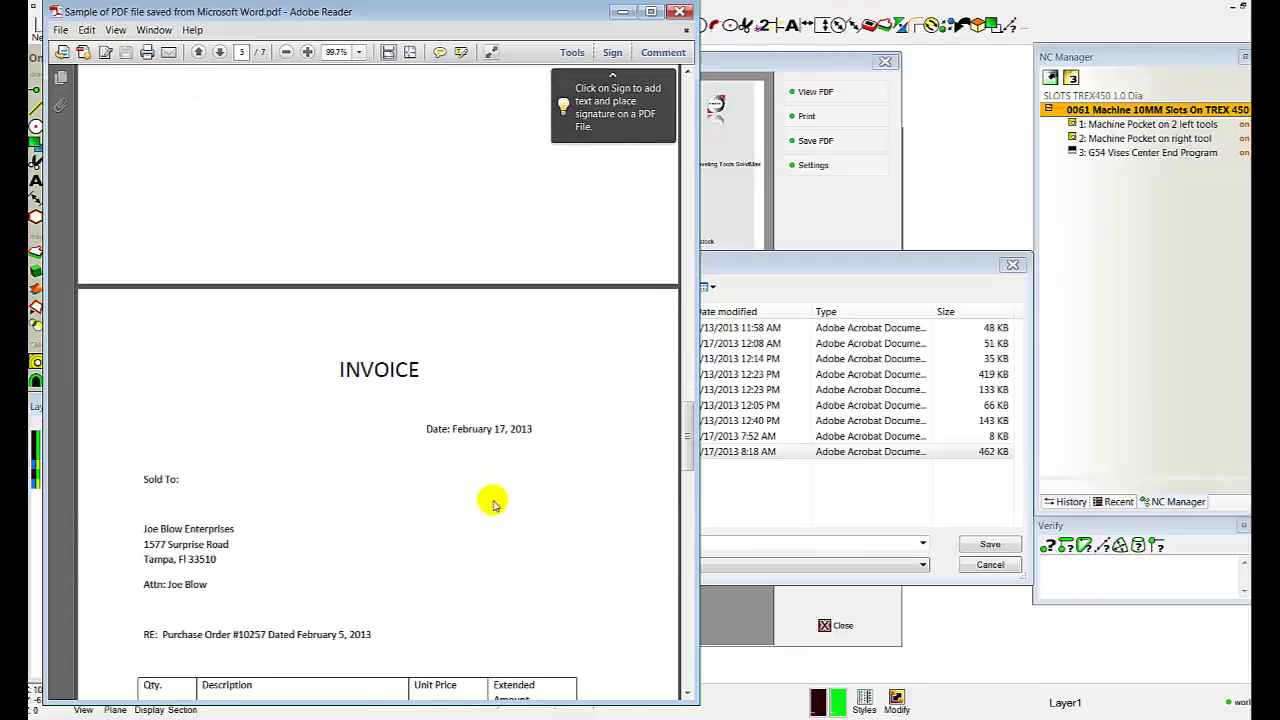
scroll(492, 503, "down", 1)
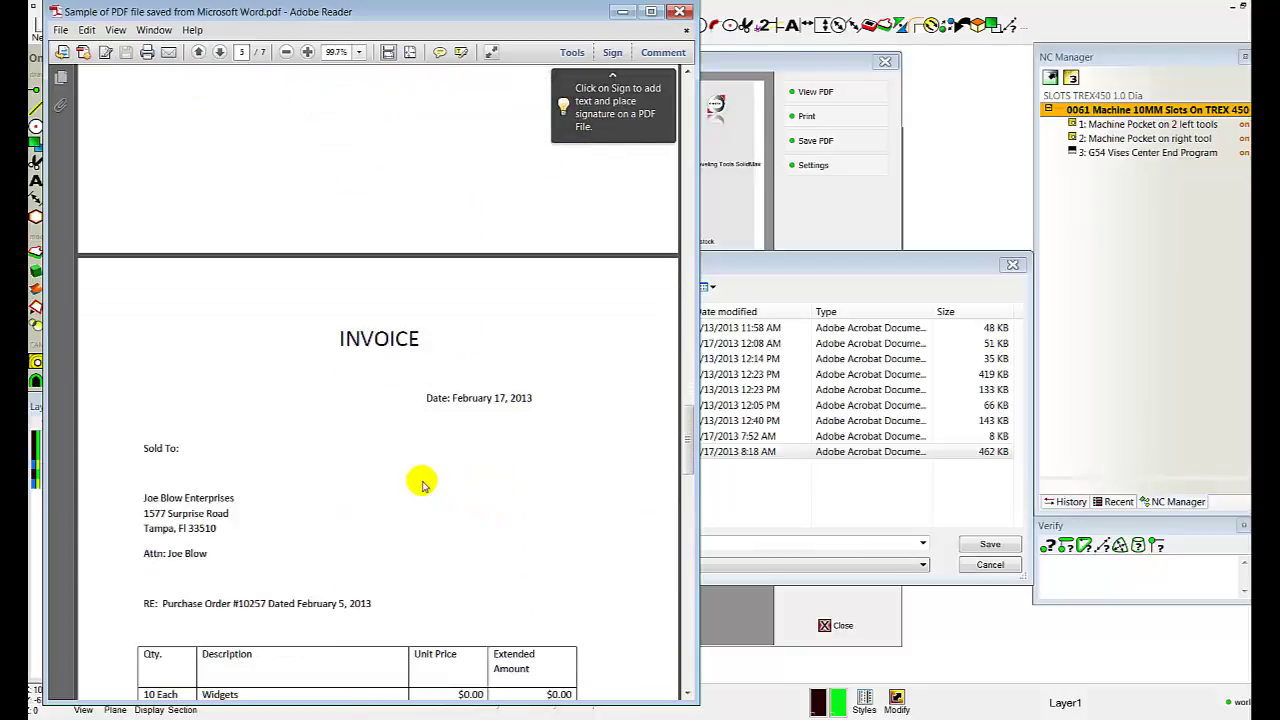
scroll(422, 485, "down", 1)
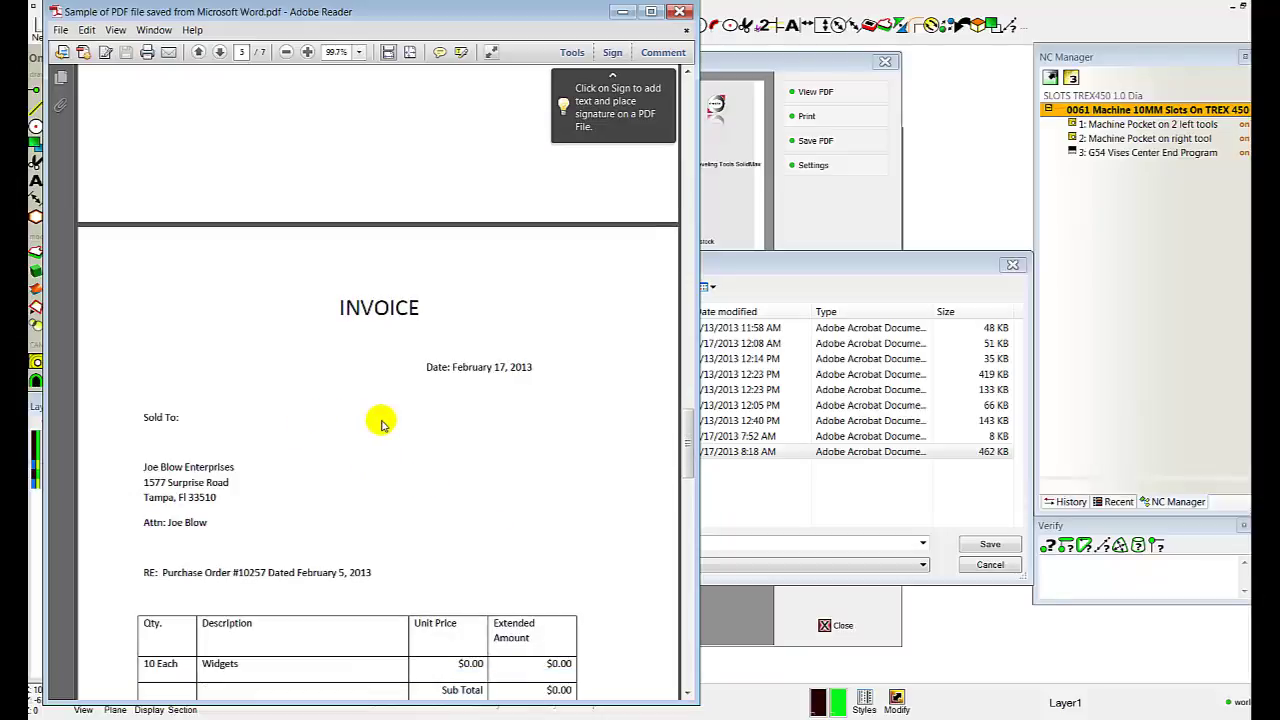
scroll(420, 430, "down", 4)
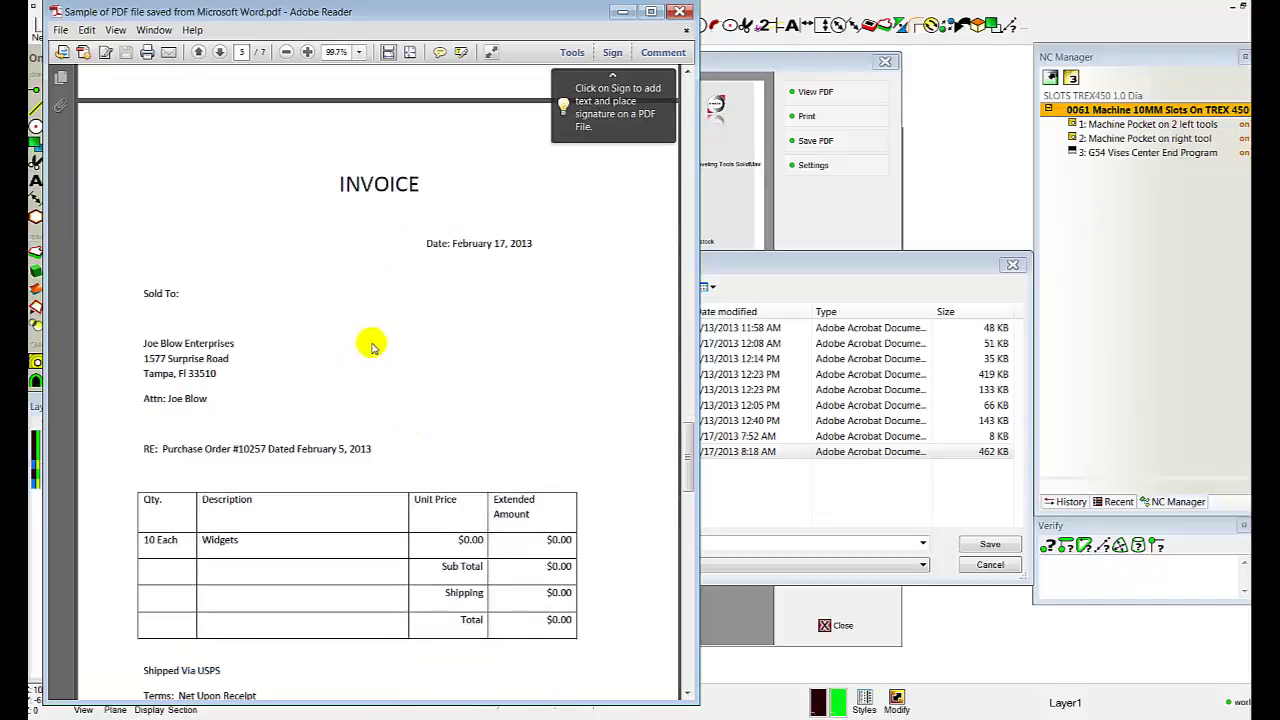
scroll(372, 374, "down", 3)
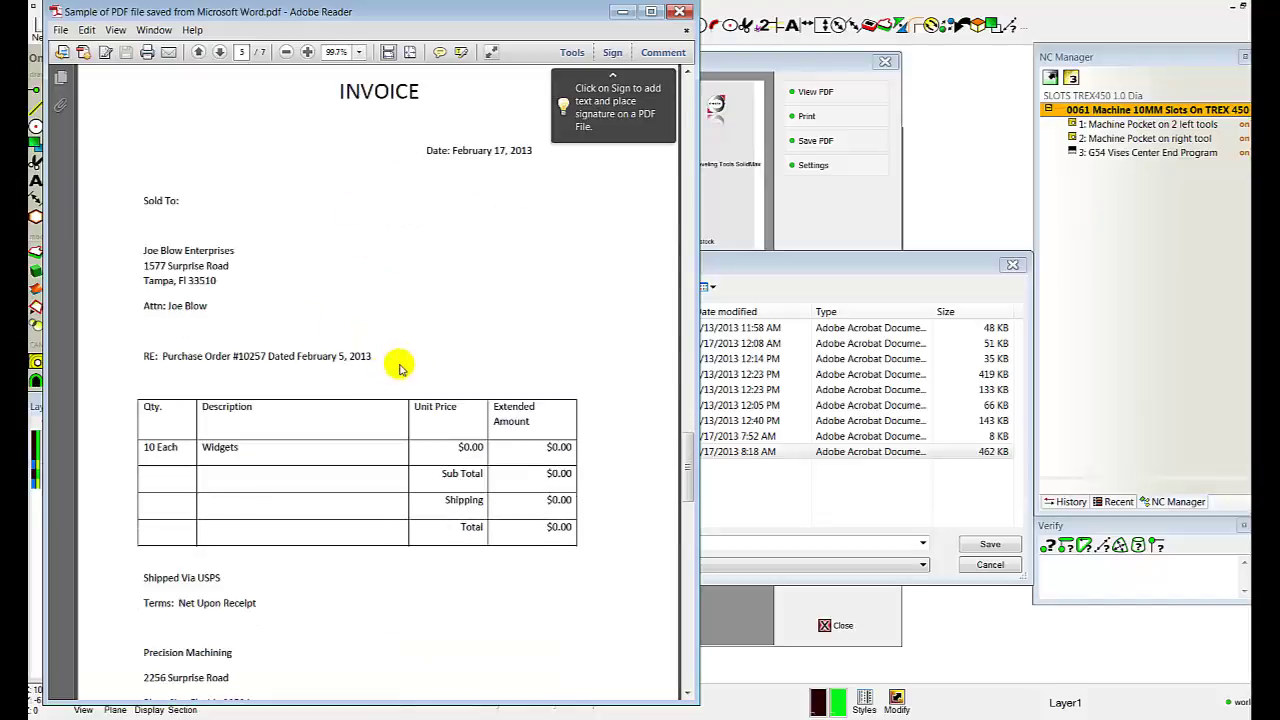
scroll(417, 362, "down", 3)
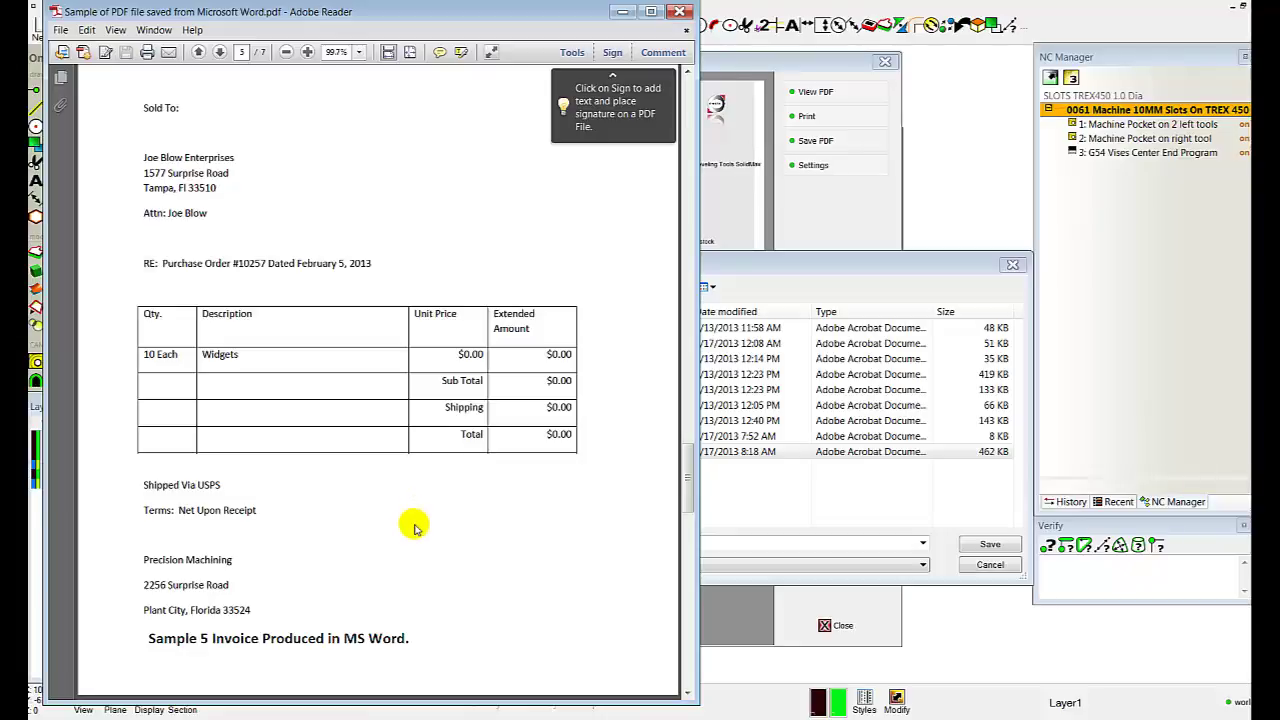
scroll(415, 527, "down", 6)
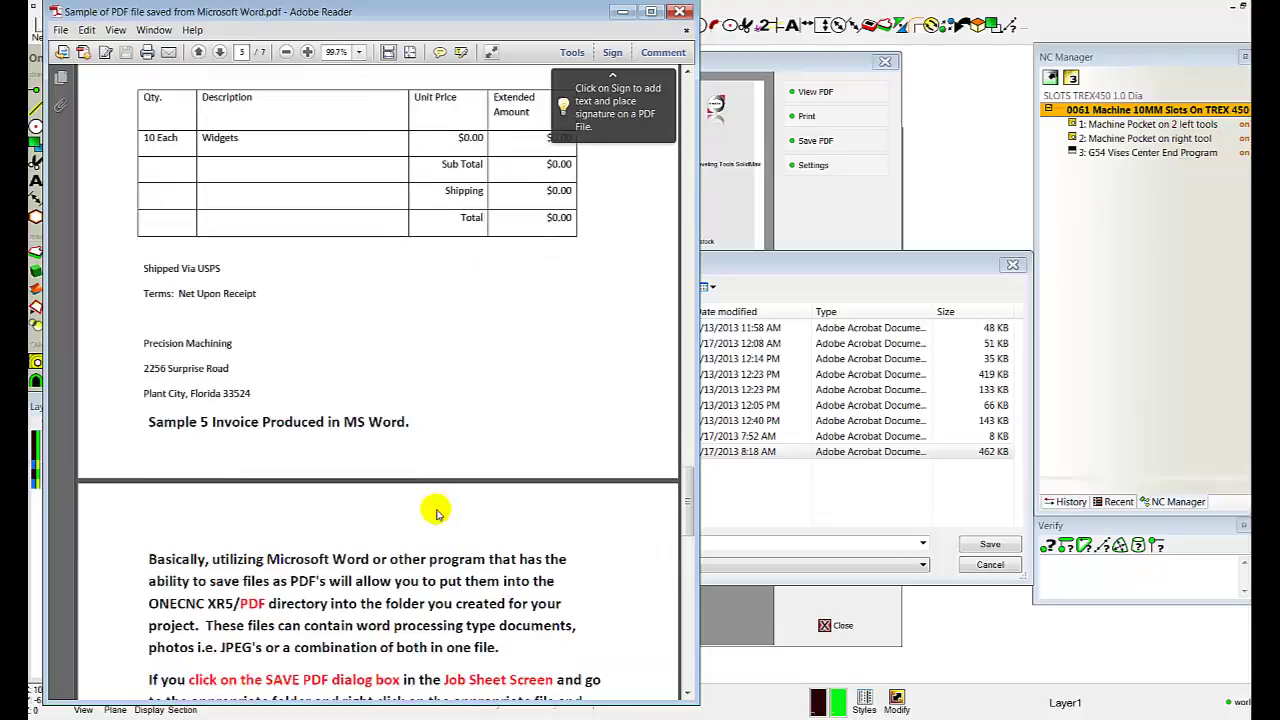
scroll(437, 511, "down", 3)
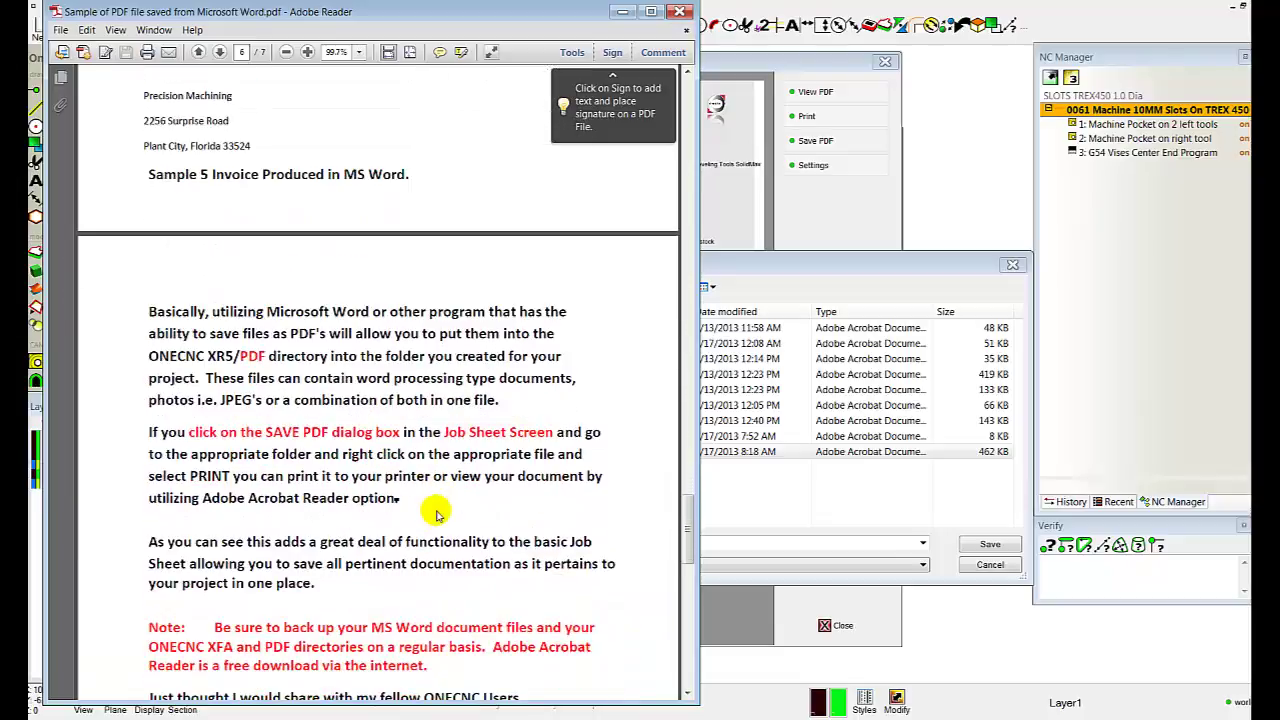
scroll(437, 512, "down", 2)
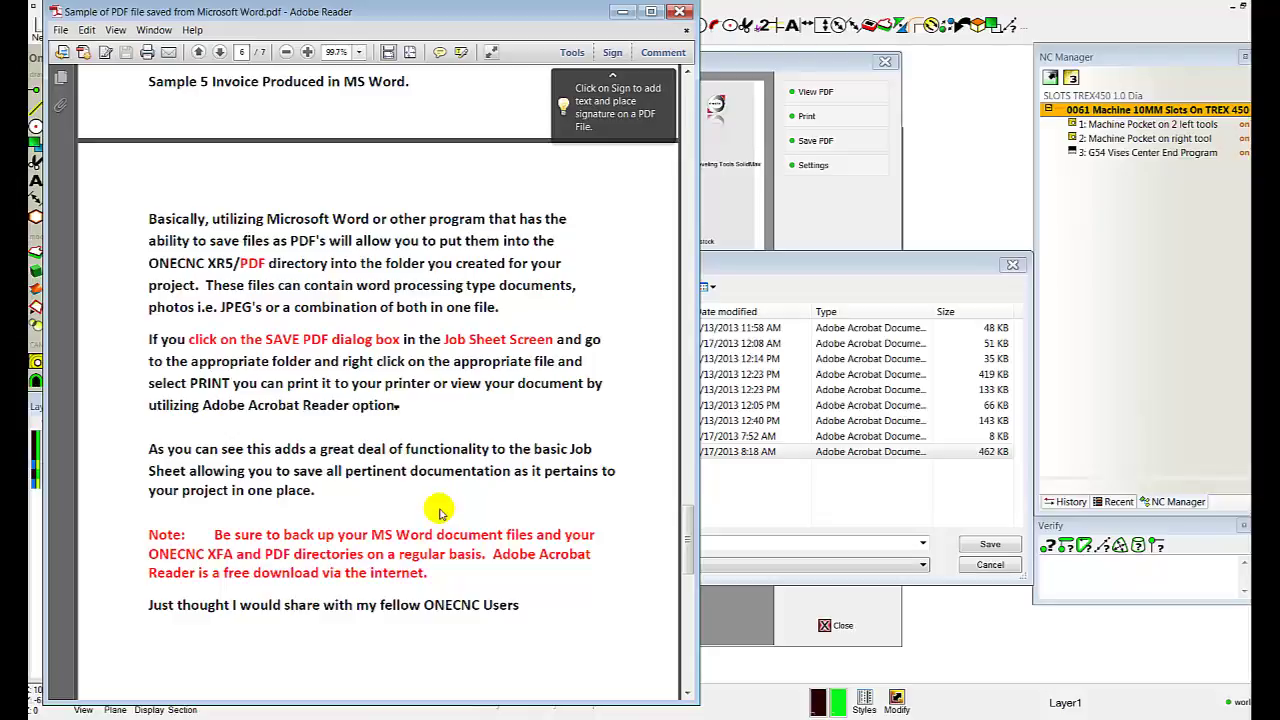
Scroll back to page 1's Word-to-PDF instructions, then close the sample PDF
scroll(448, 514, "up", 5)
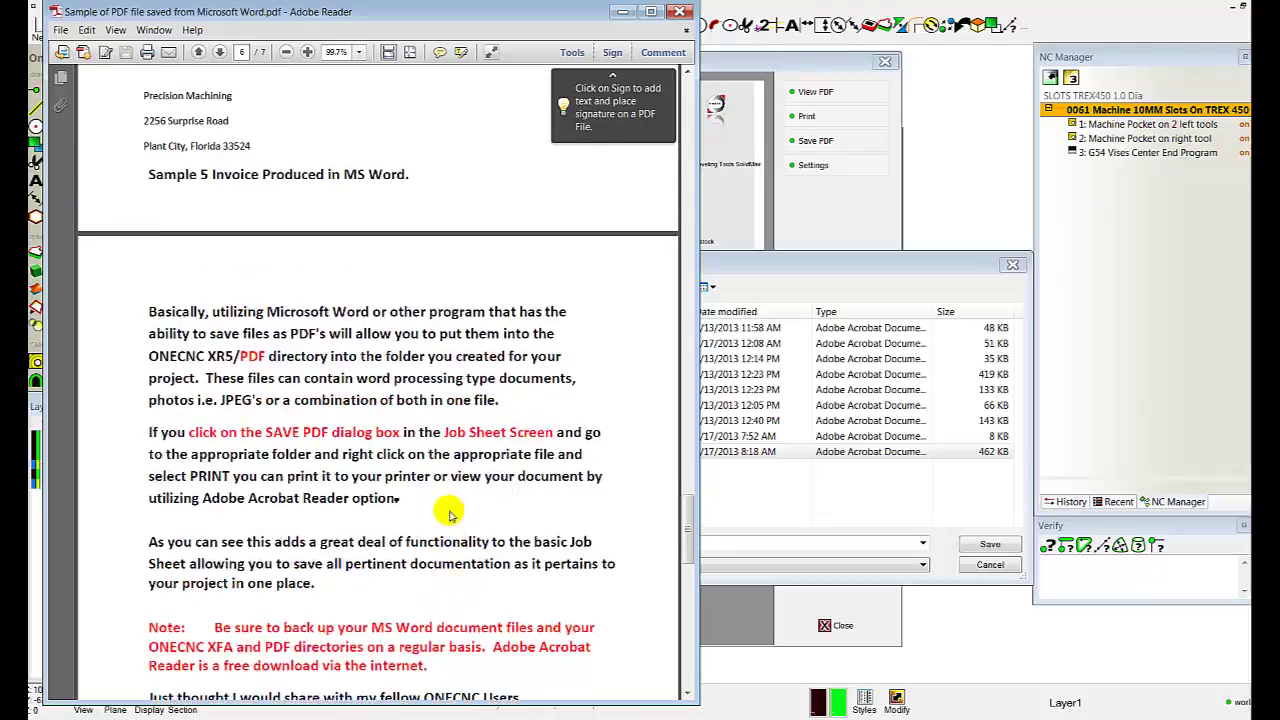
scroll(448, 514, "up", 6)
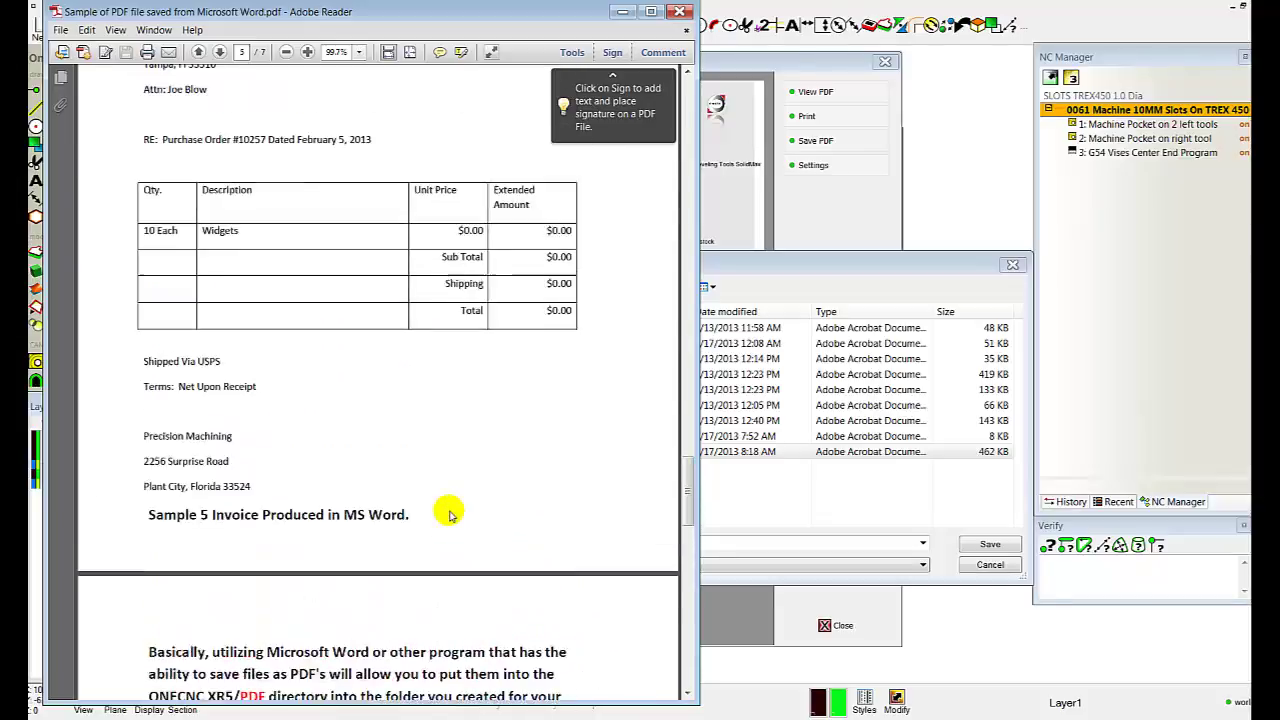
scroll(448, 512, "up", 15)
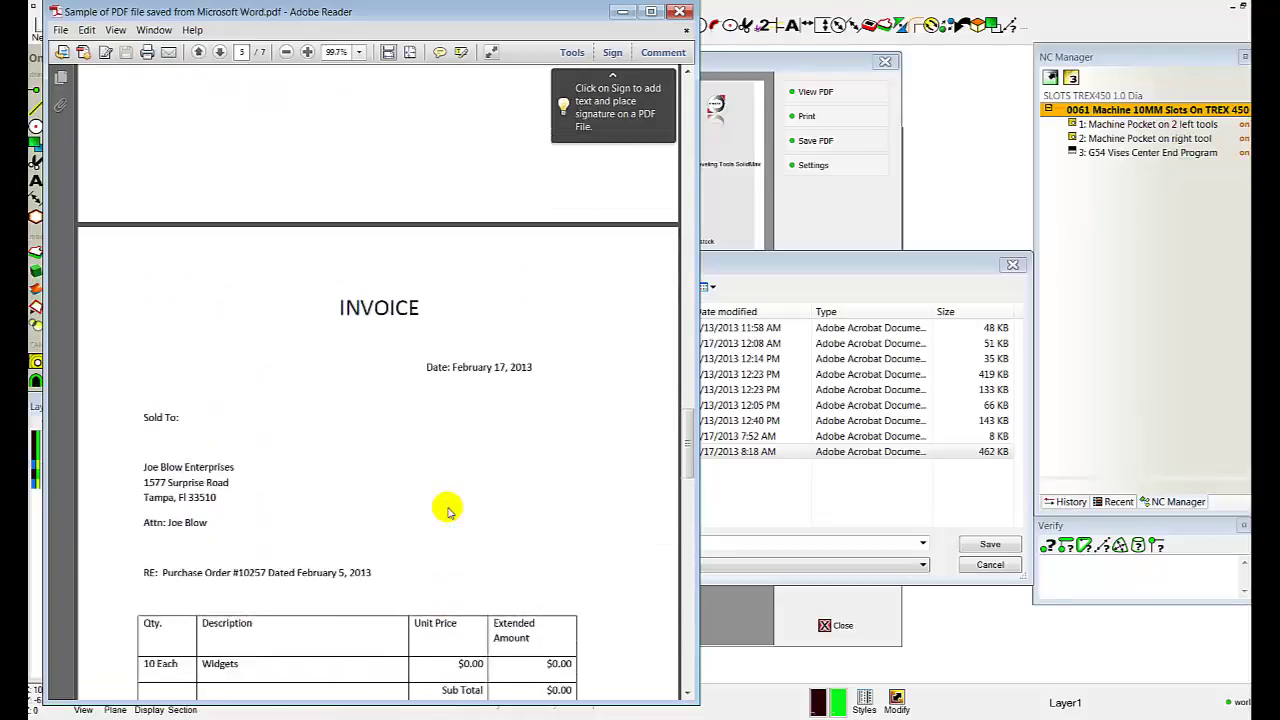
scroll(448, 512, "up", 12)
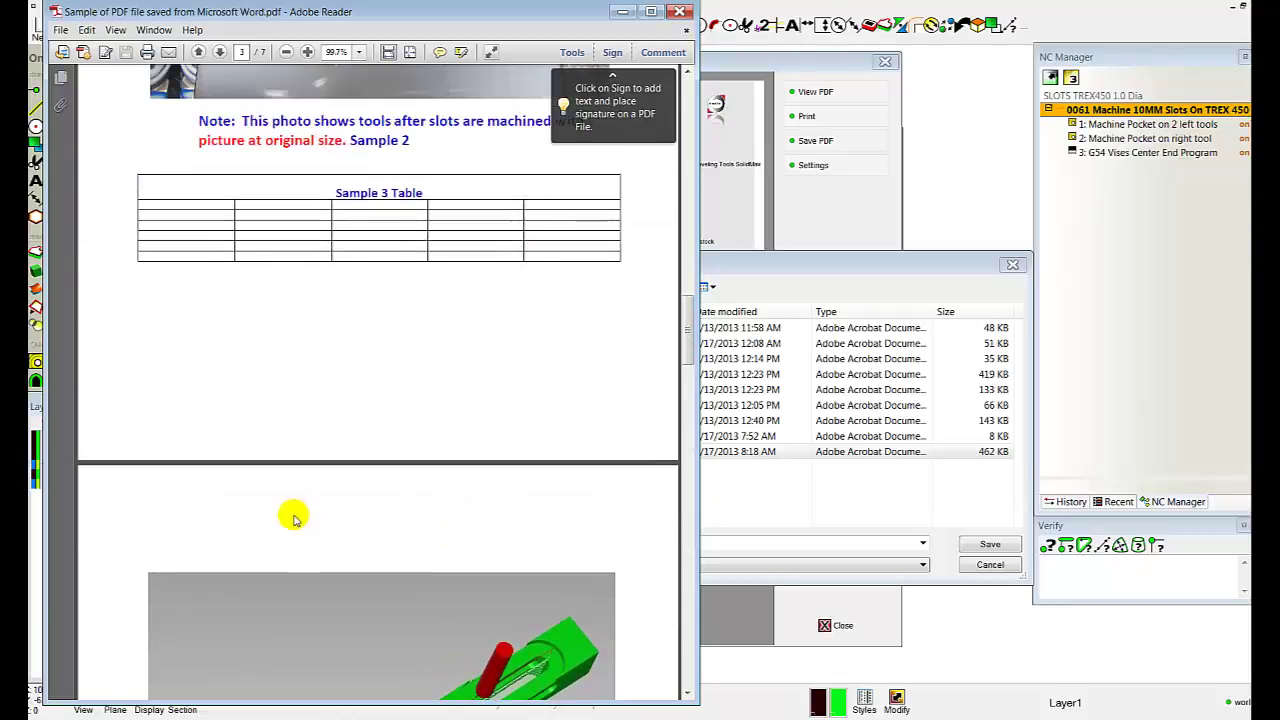
scroll(330, 432, "up", 10)
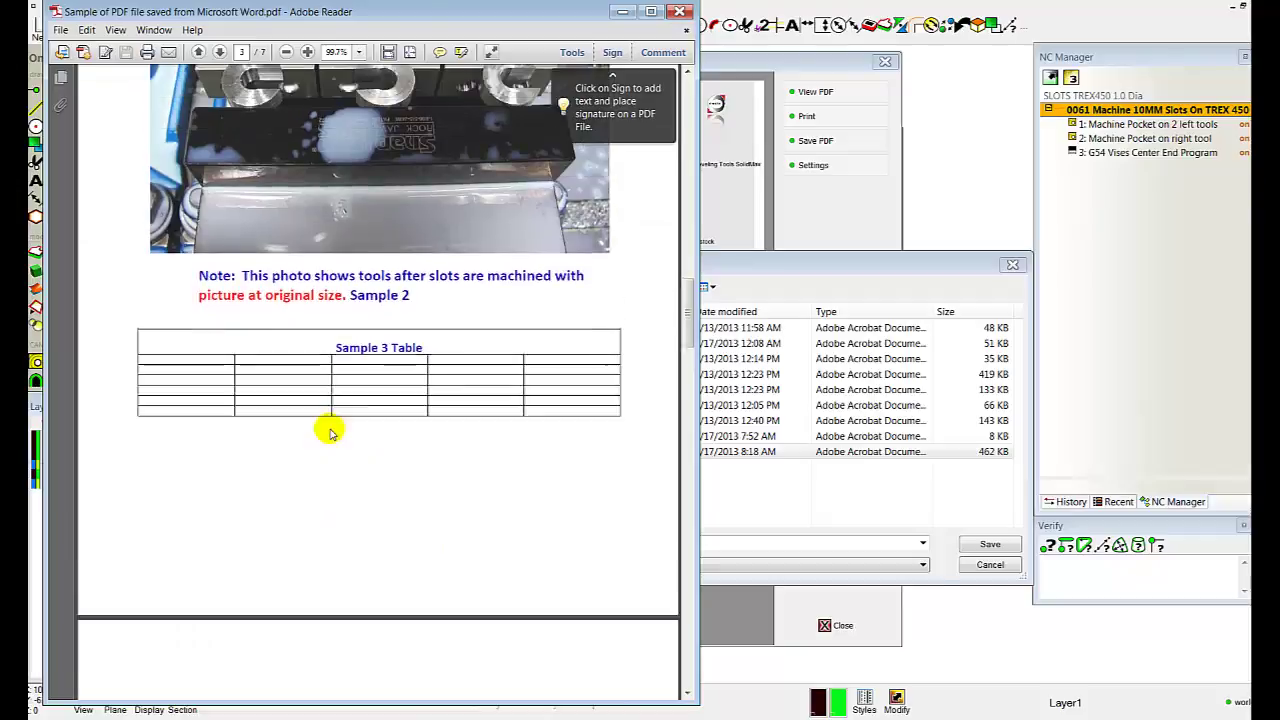
scroll(330, 432, "up", 8)
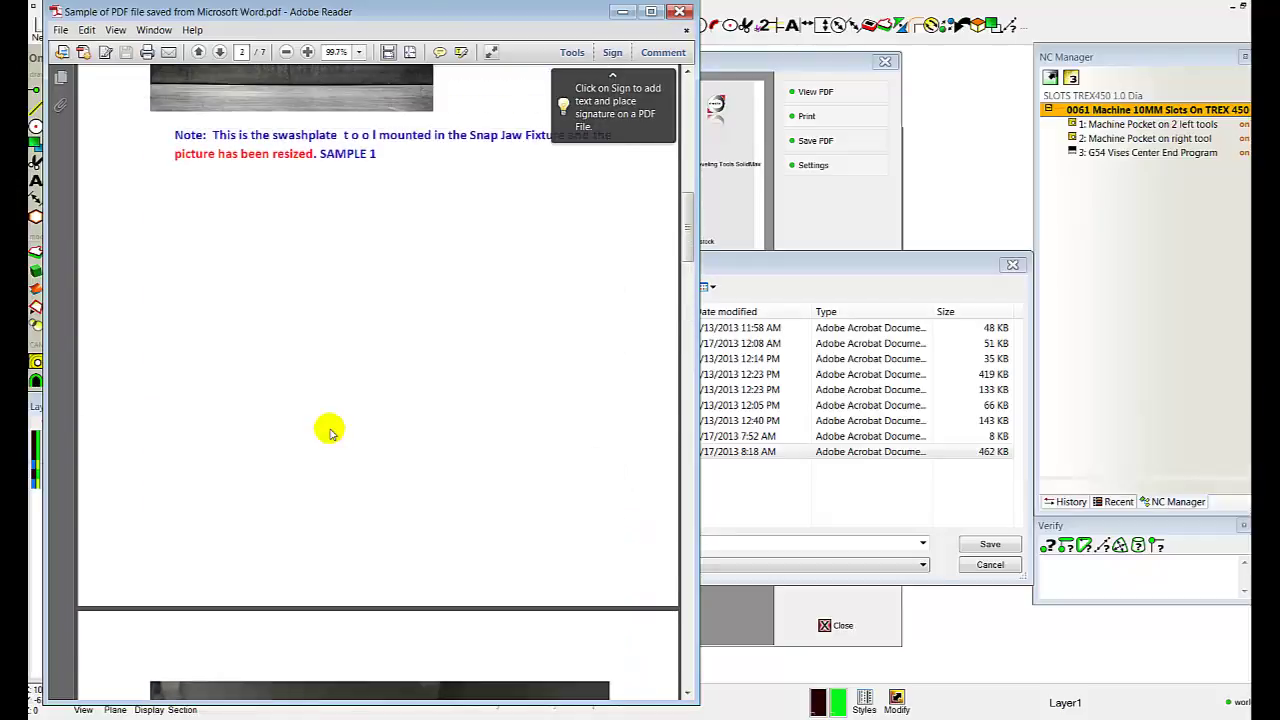
scroll(330, 432, "up", 4)
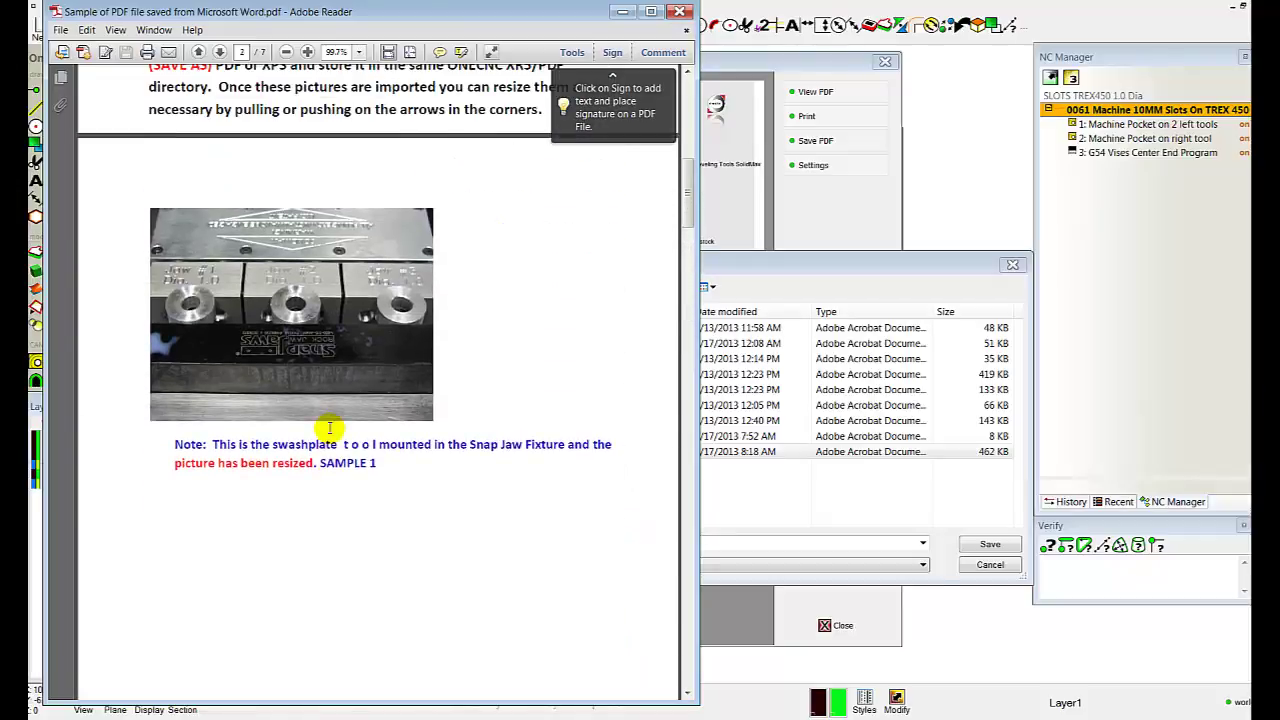
scroll(330, 428, "up", 3)
scroll(330, 428, "up", 3)
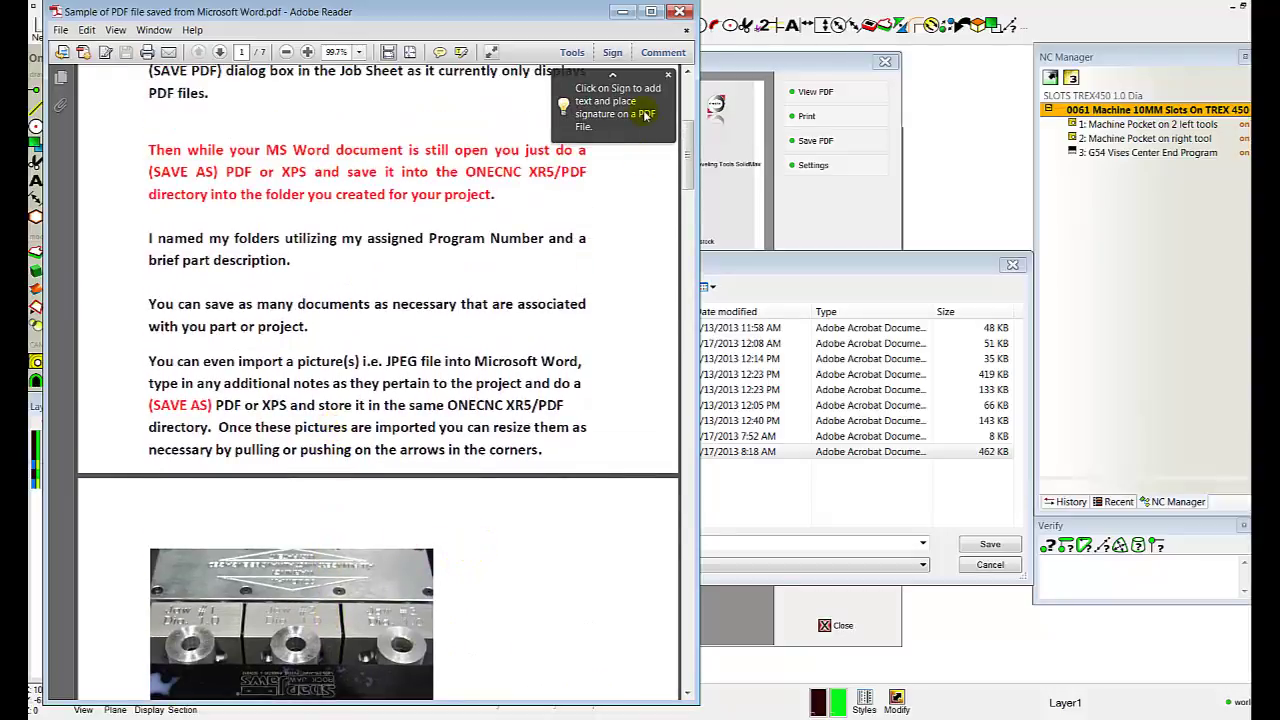
left_click(681, 13)
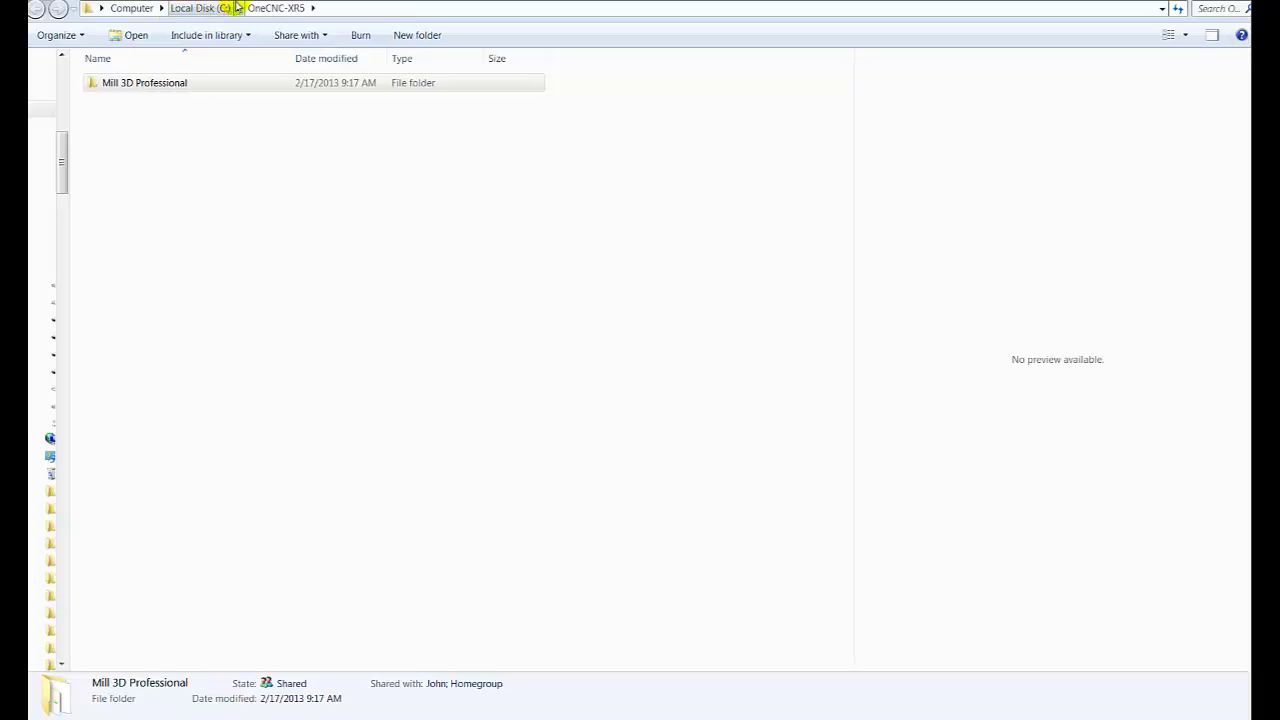
Browse through Mill 3D Professional and PDF into the 0061 SLOTS TREX450 project folder
double_click(119, 84)
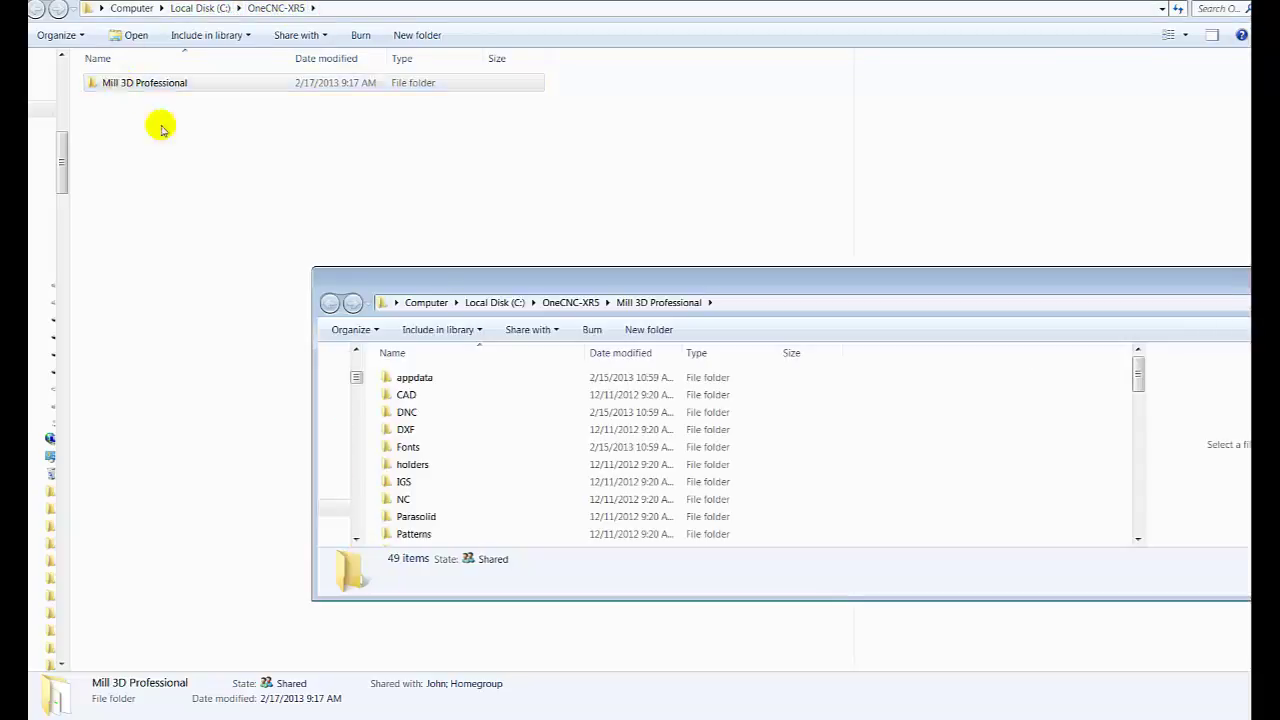
scroll(378, 482, "down", 2)
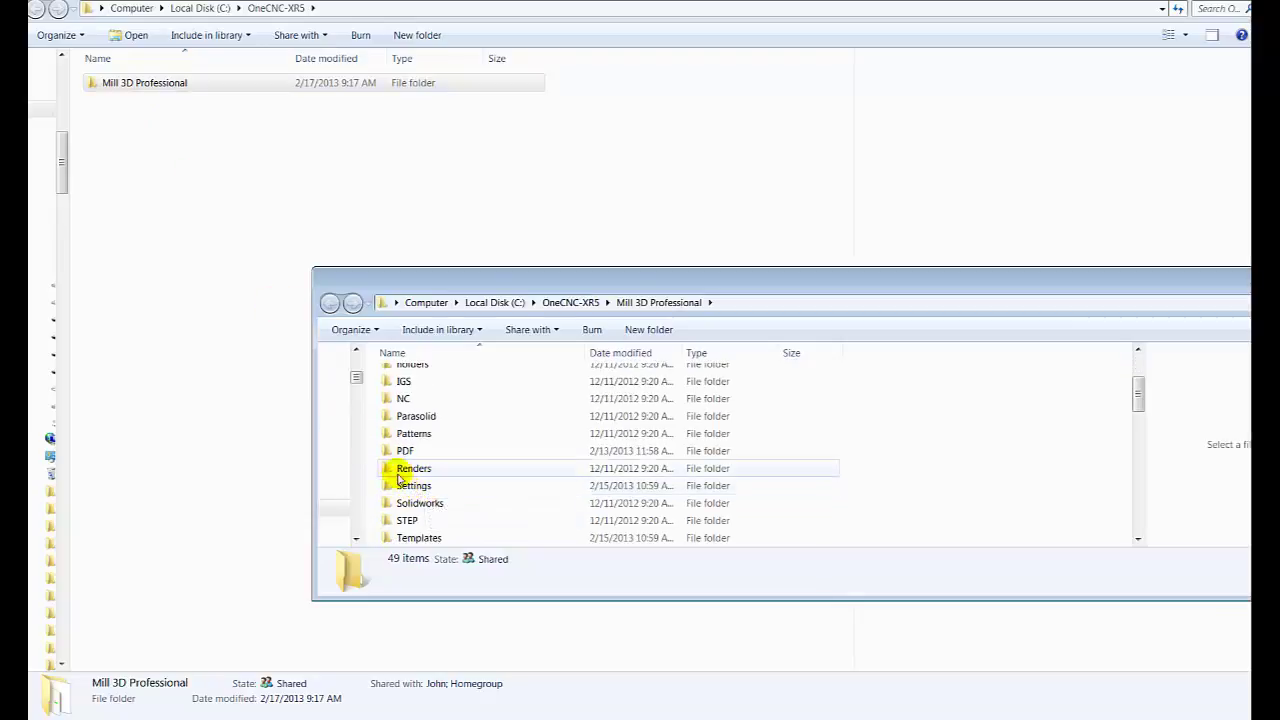
double_click(392, 451)
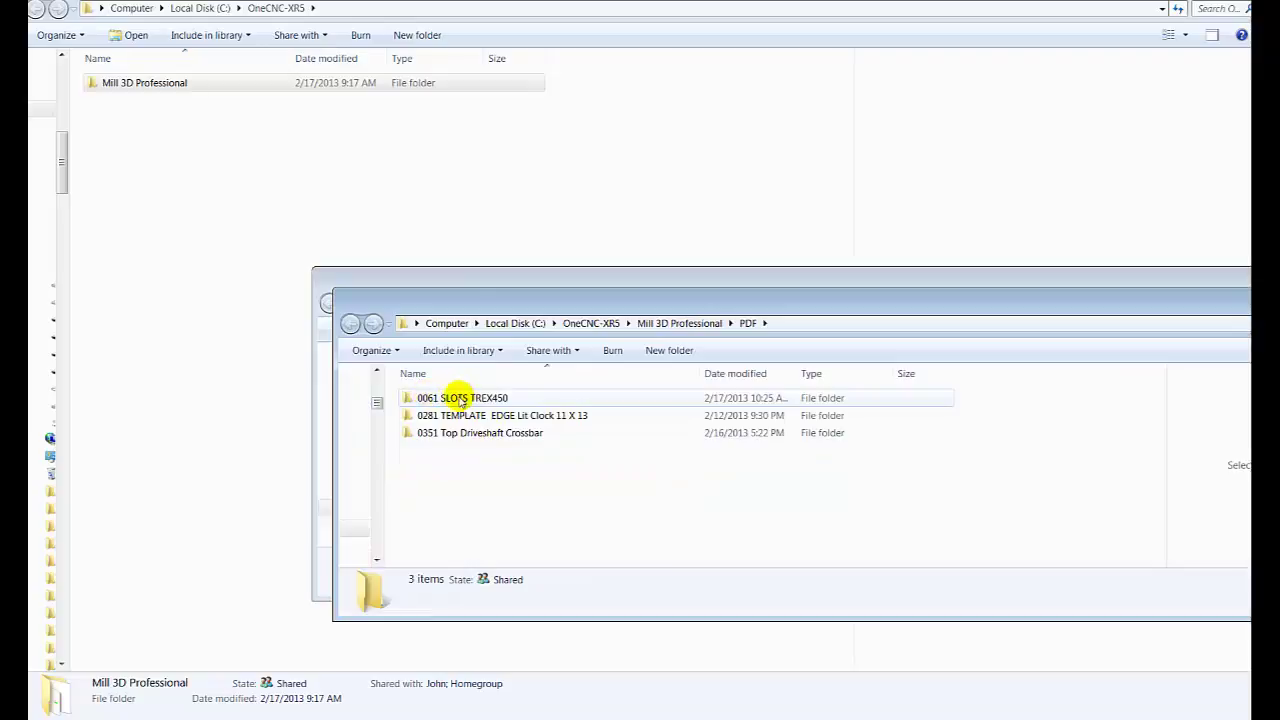
double_click(445, 398)
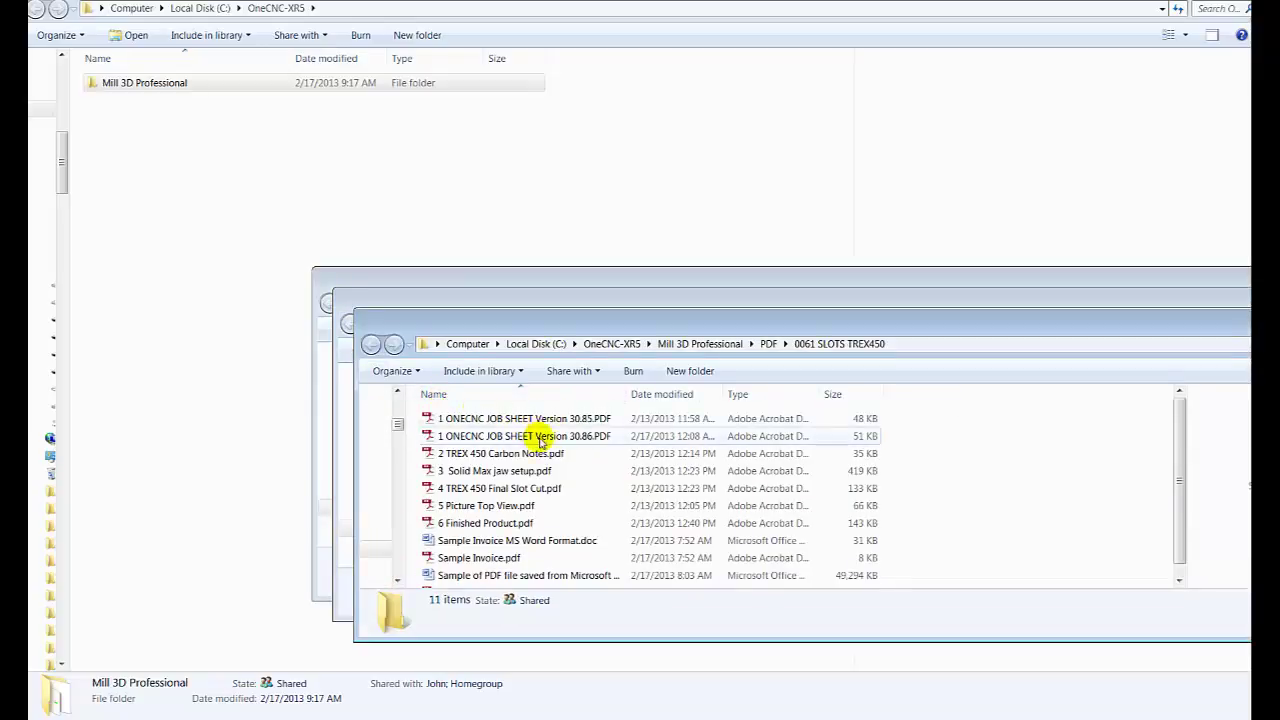
scroll(500, 440, "down", 1)
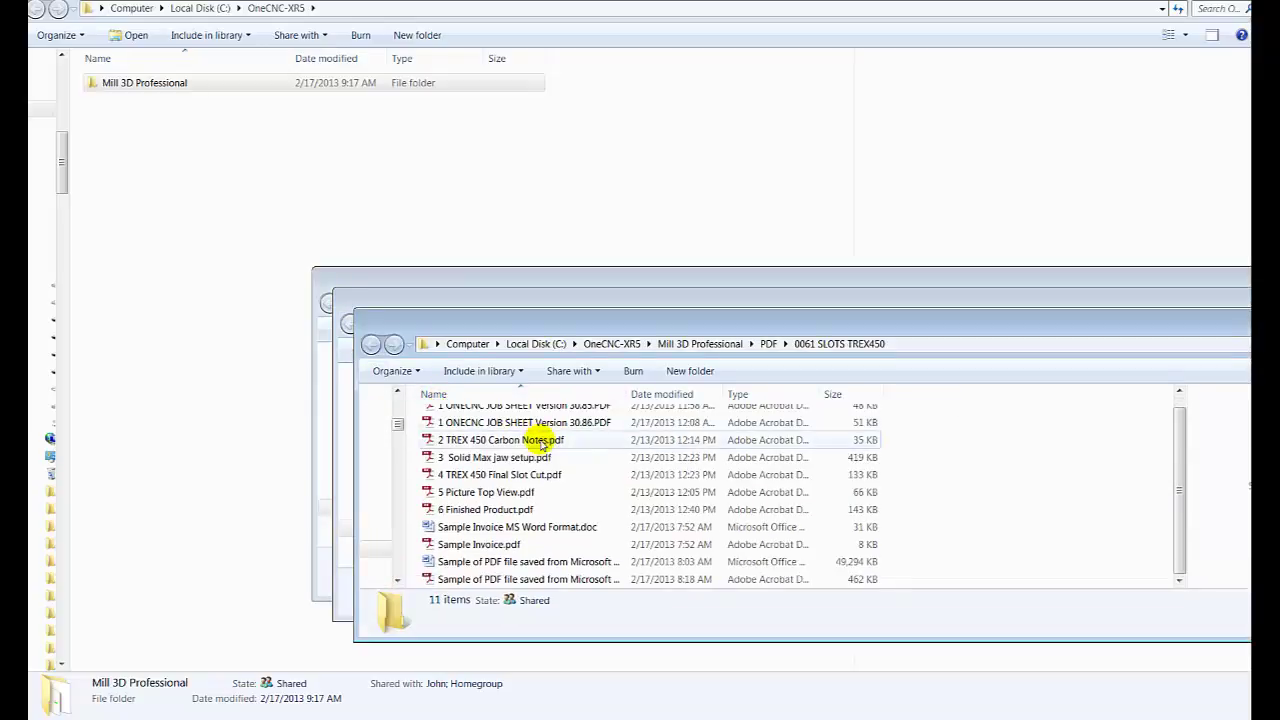
Open the Sample of PDF Word document and scroll through its notes, photos, table and invoice
right_click(549, 568)
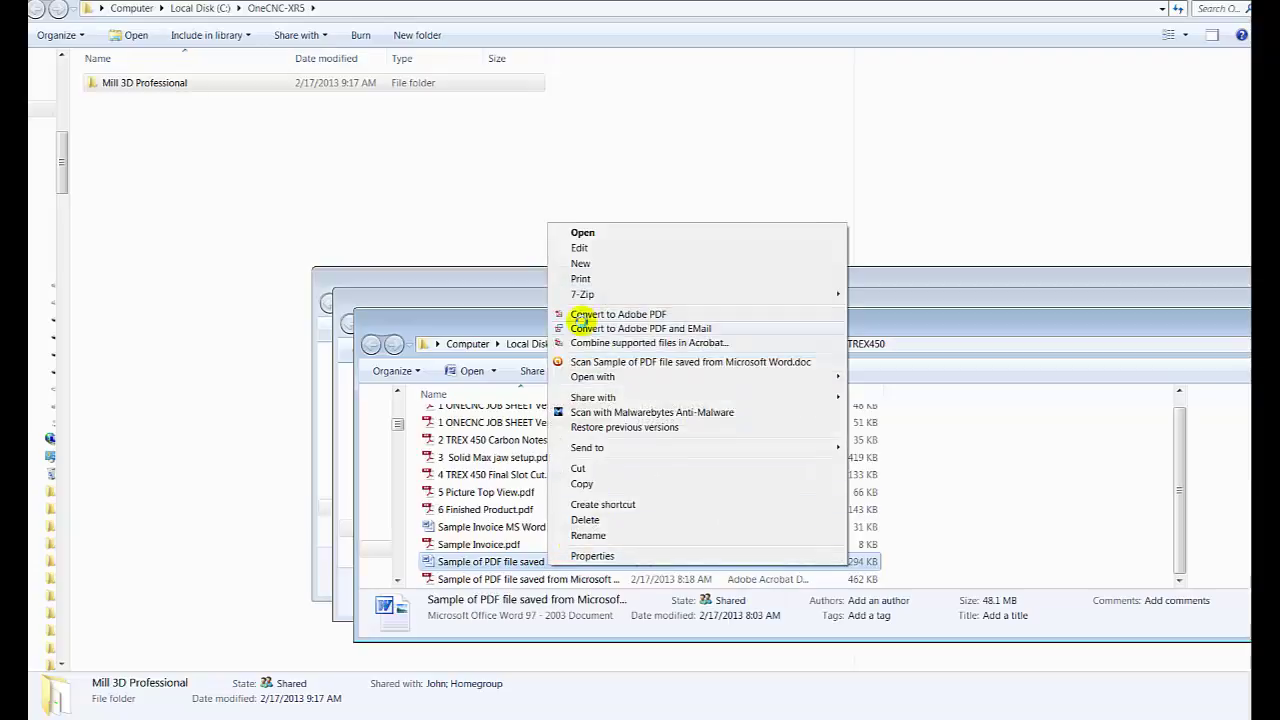
left_click(583, 232)
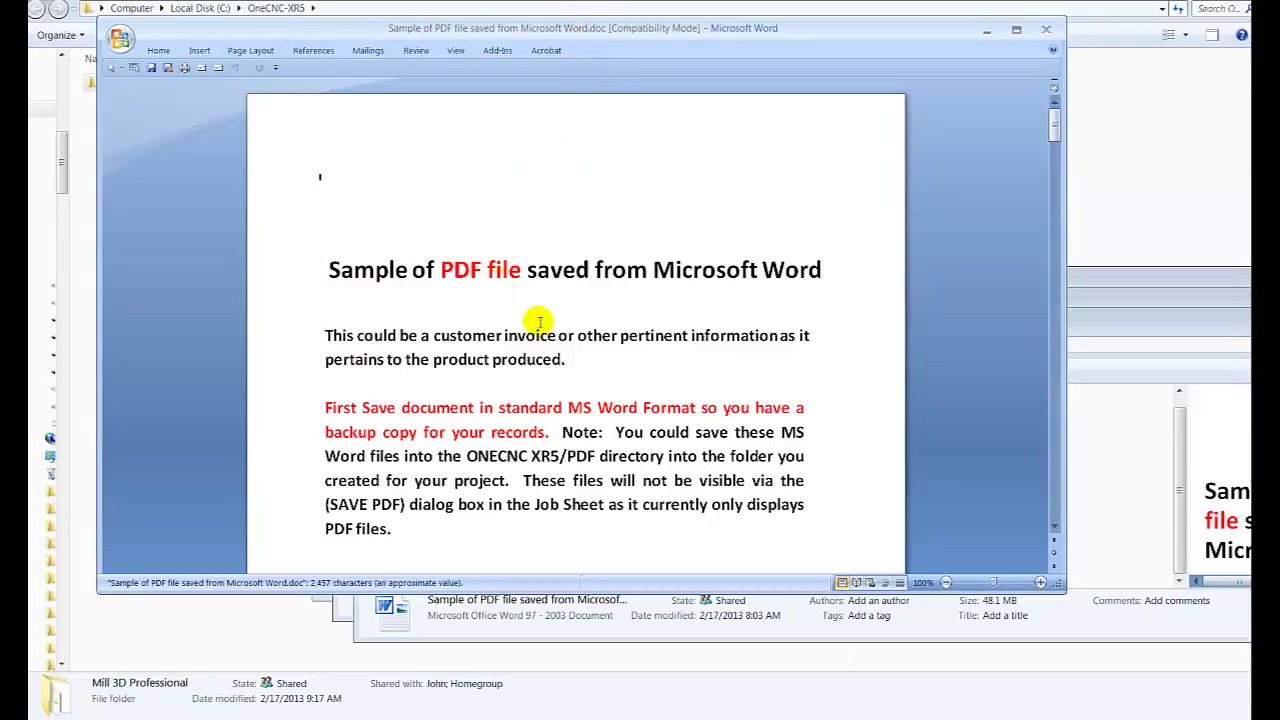
scroll(580, 318, "down", 3)
scroll(585, 317, "down", 20)
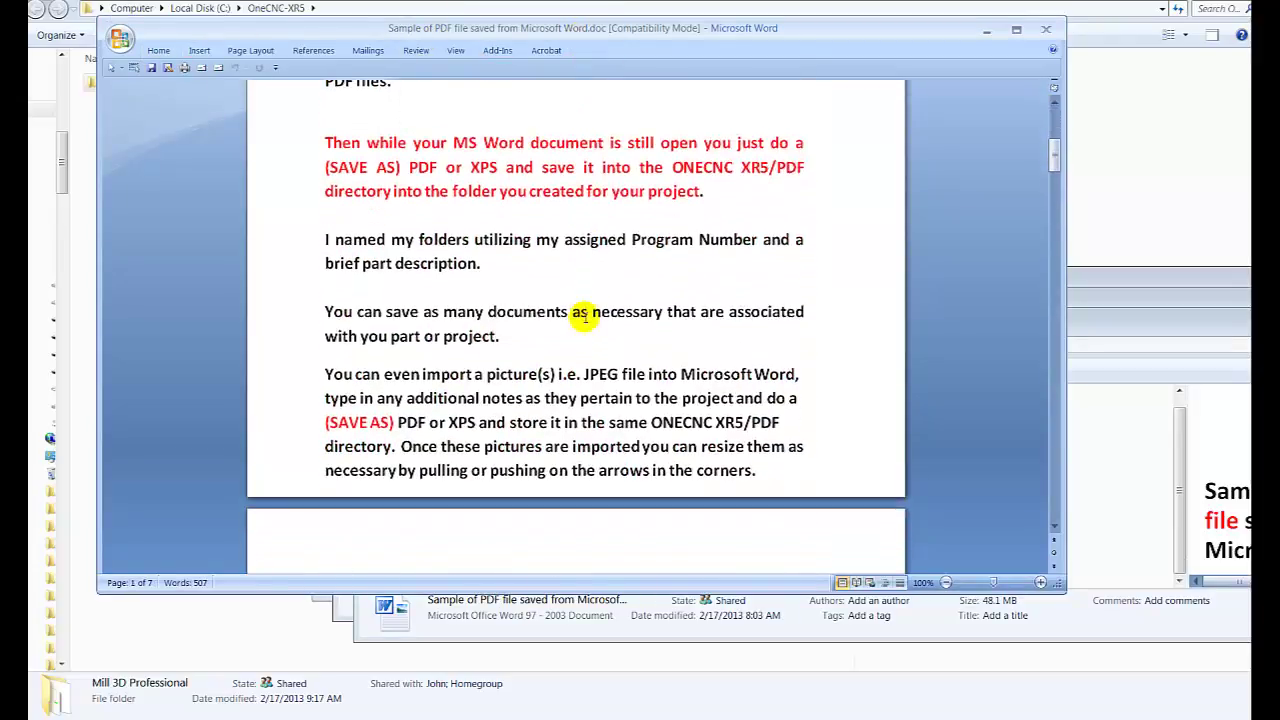
scroll(585, 317, "down", 15)
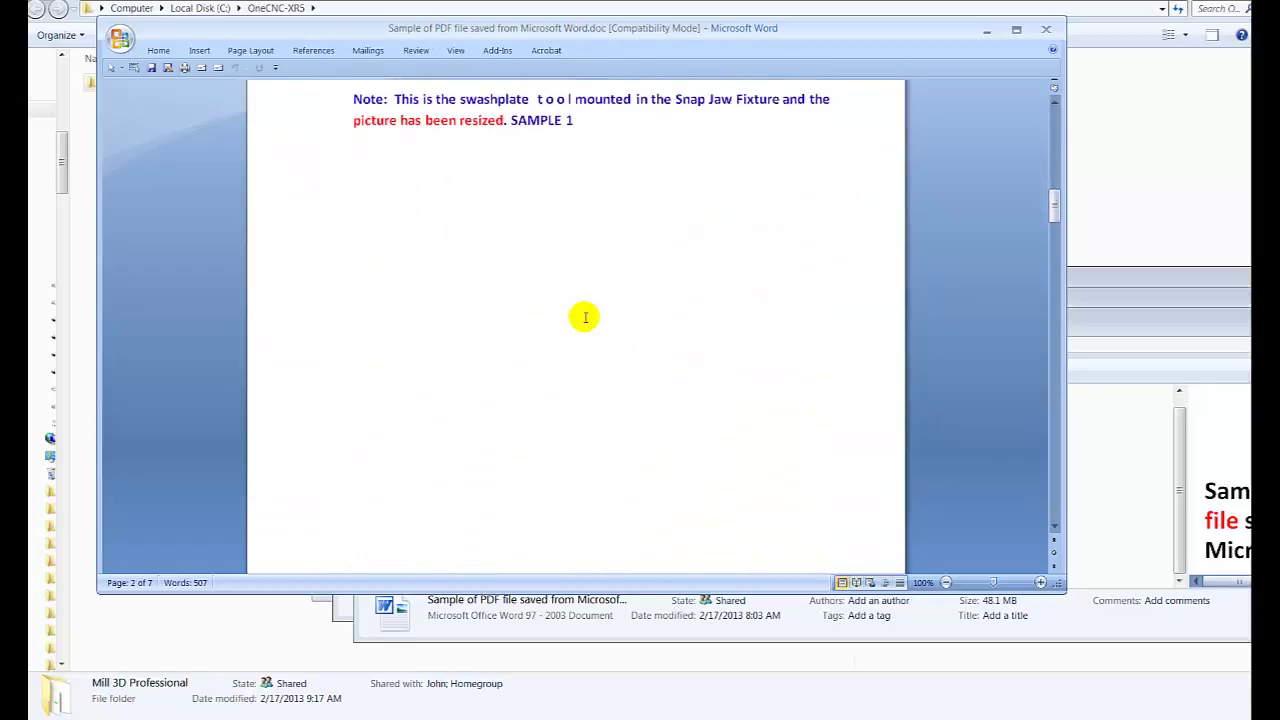
scroll(585, 317, "down", 12)
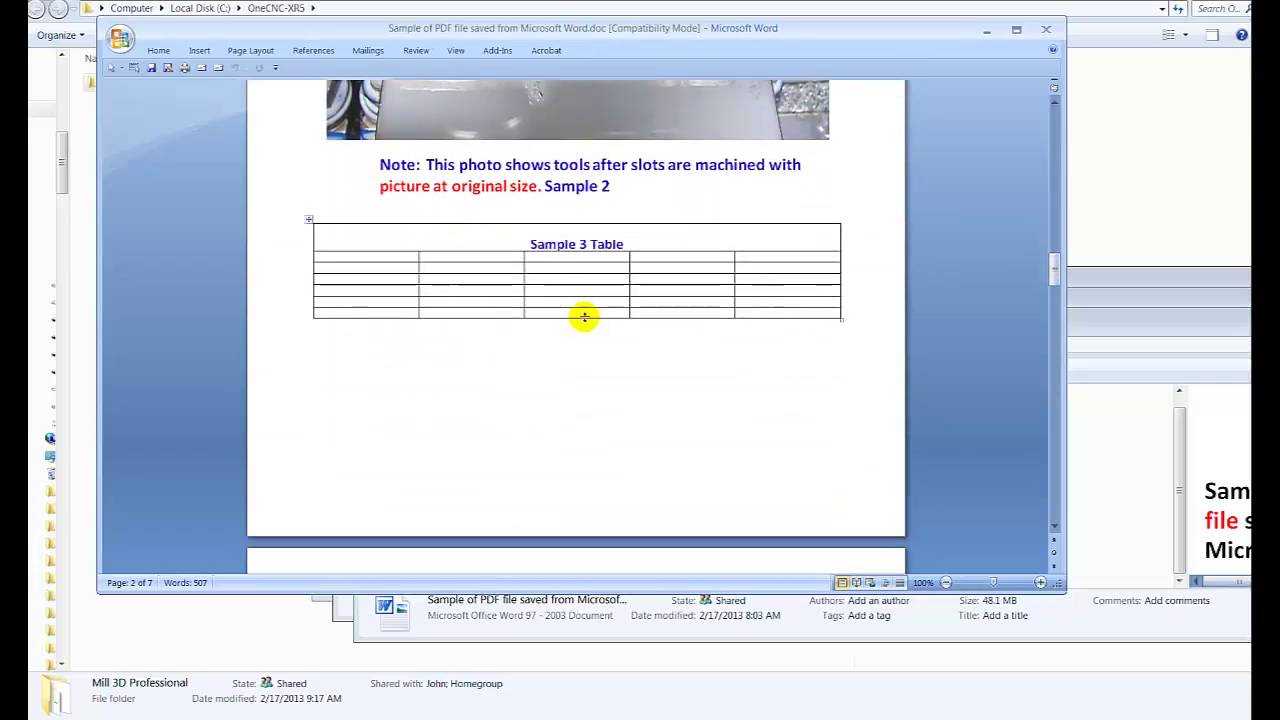
scroll(585, 317, "down", 8)
scroll(585, 317, "down", 7)
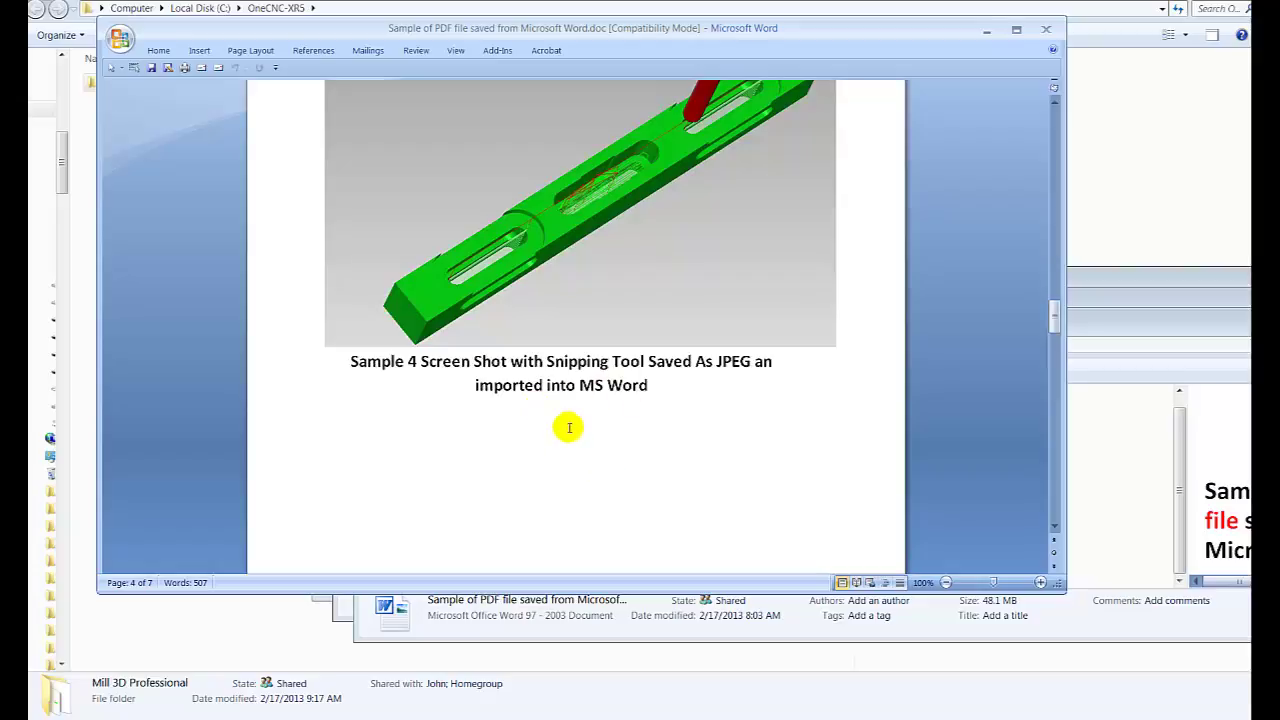
scroll(574, 412, "down", 15)
scroll(578, 427, "down", 15)
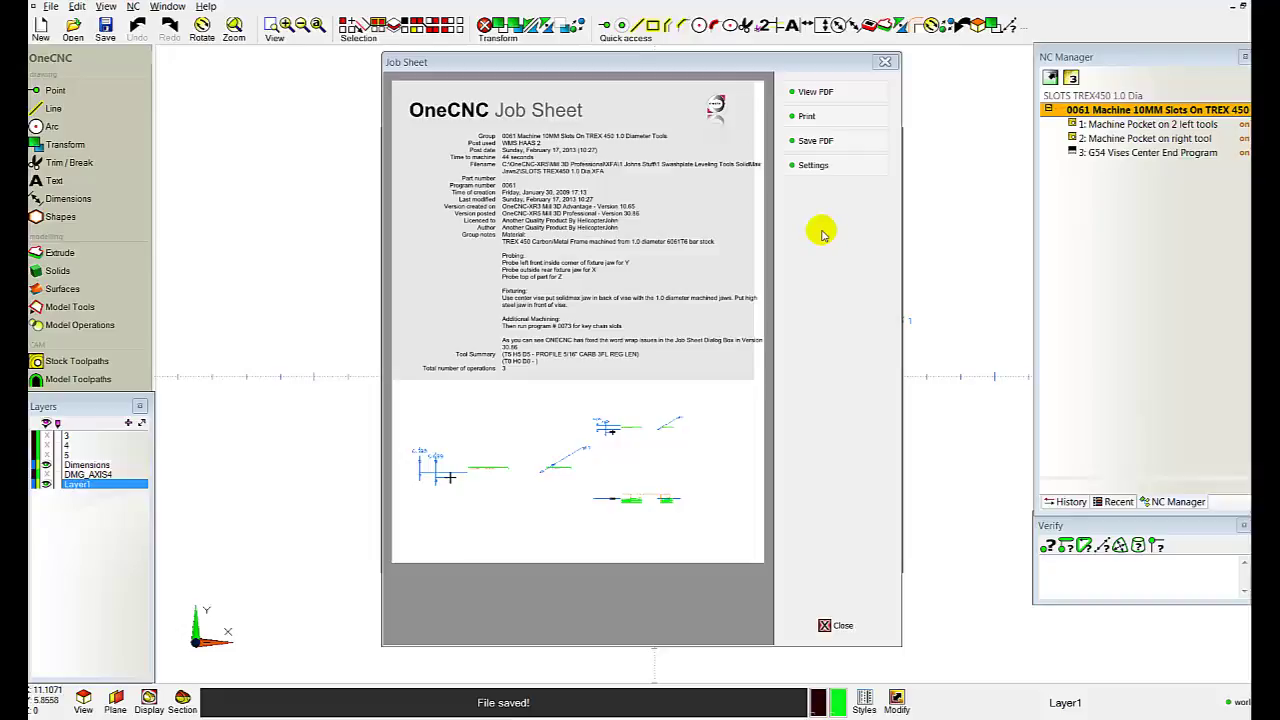
Start saving the 0061 Job Sheet as a PDF from the Job Sheet window
left_click(816, 143)
Check the Word-saved sample PDF in 0061 SLOTS TREX450, then cancel the PDF save
double_click(497, 333)
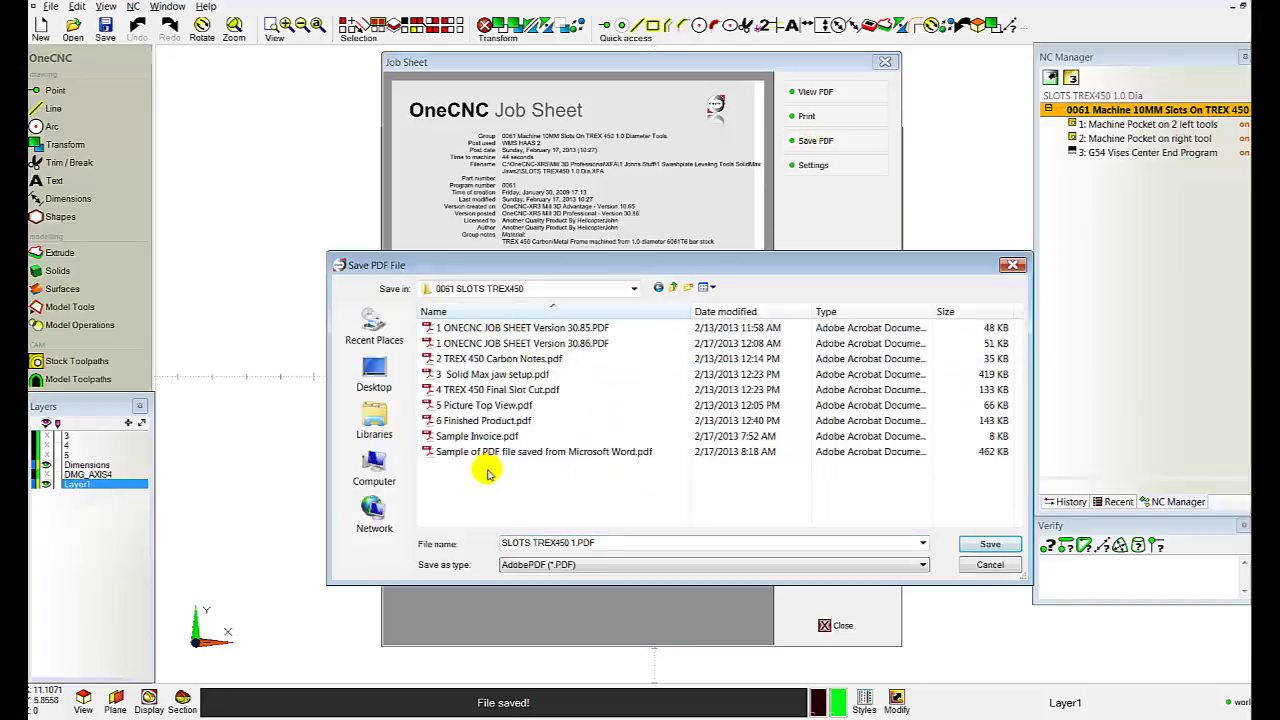
left_click(548, 452)
right_click(550, 452)
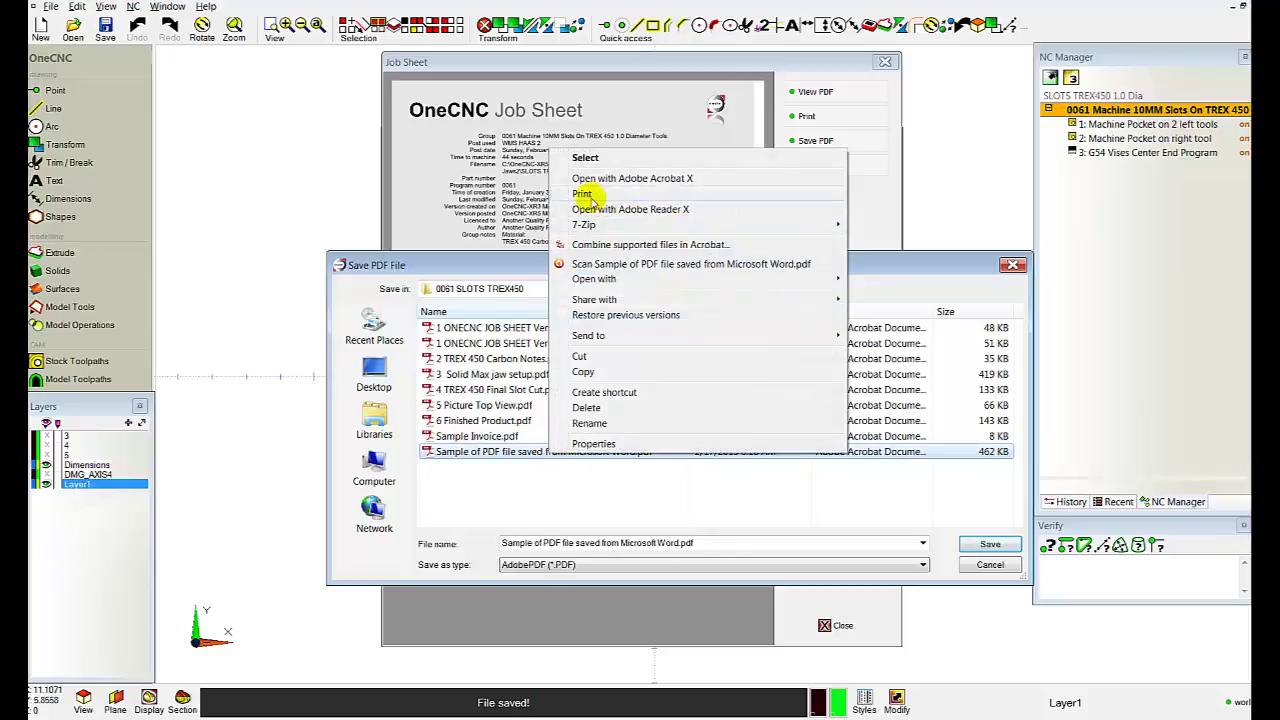
left_click(895, 513)
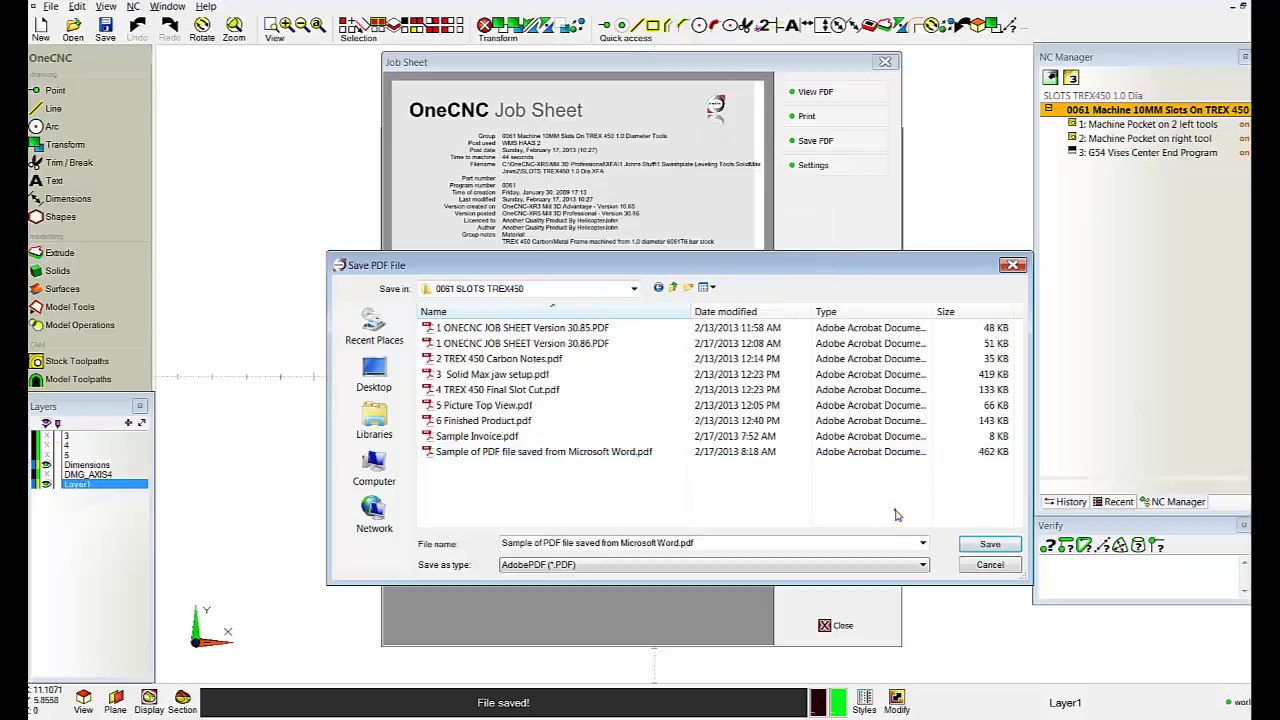
left_click(980, 565)
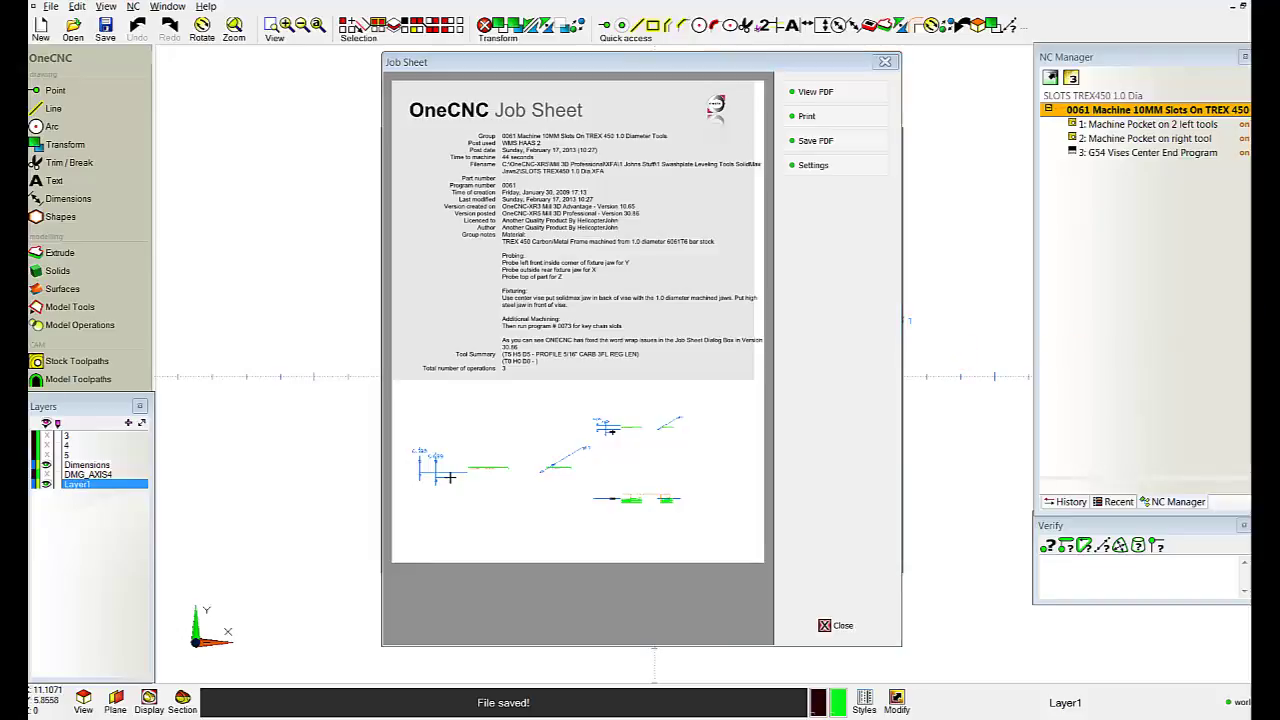
Close the Job Sheet and read through the program 0061 notes line without editing it
left_click(822, 625)
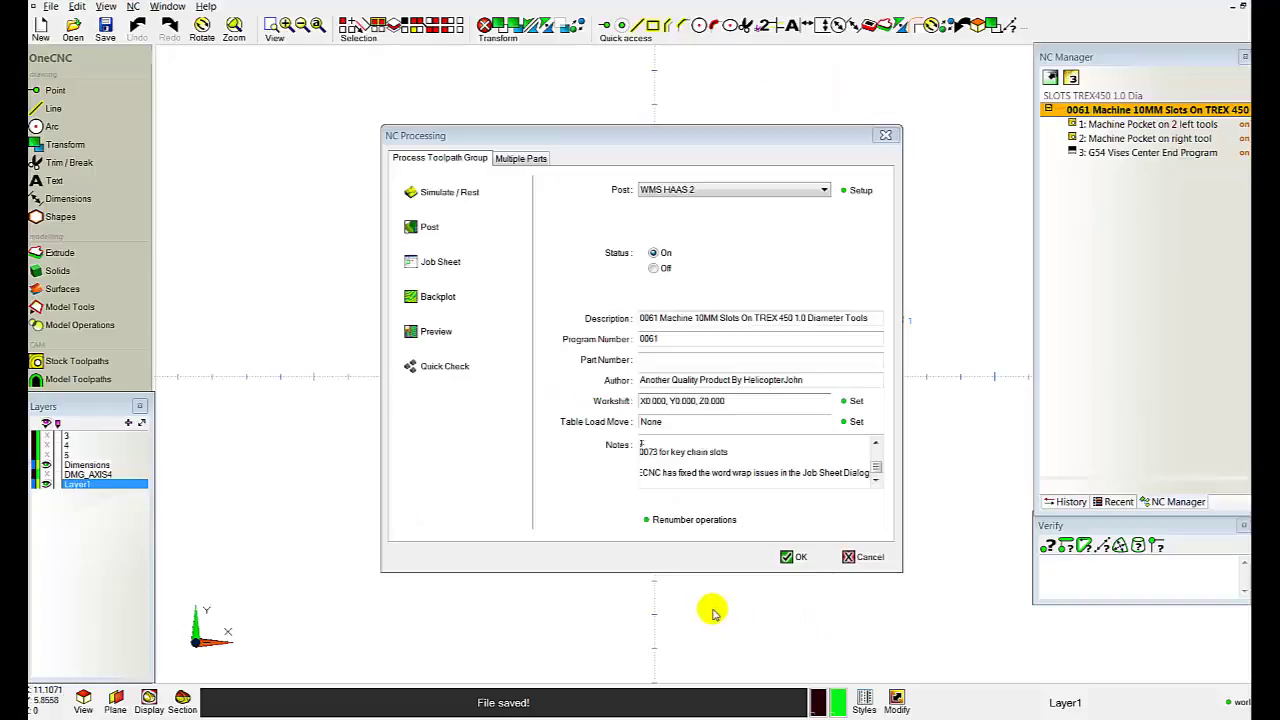
left_click(726, 473)
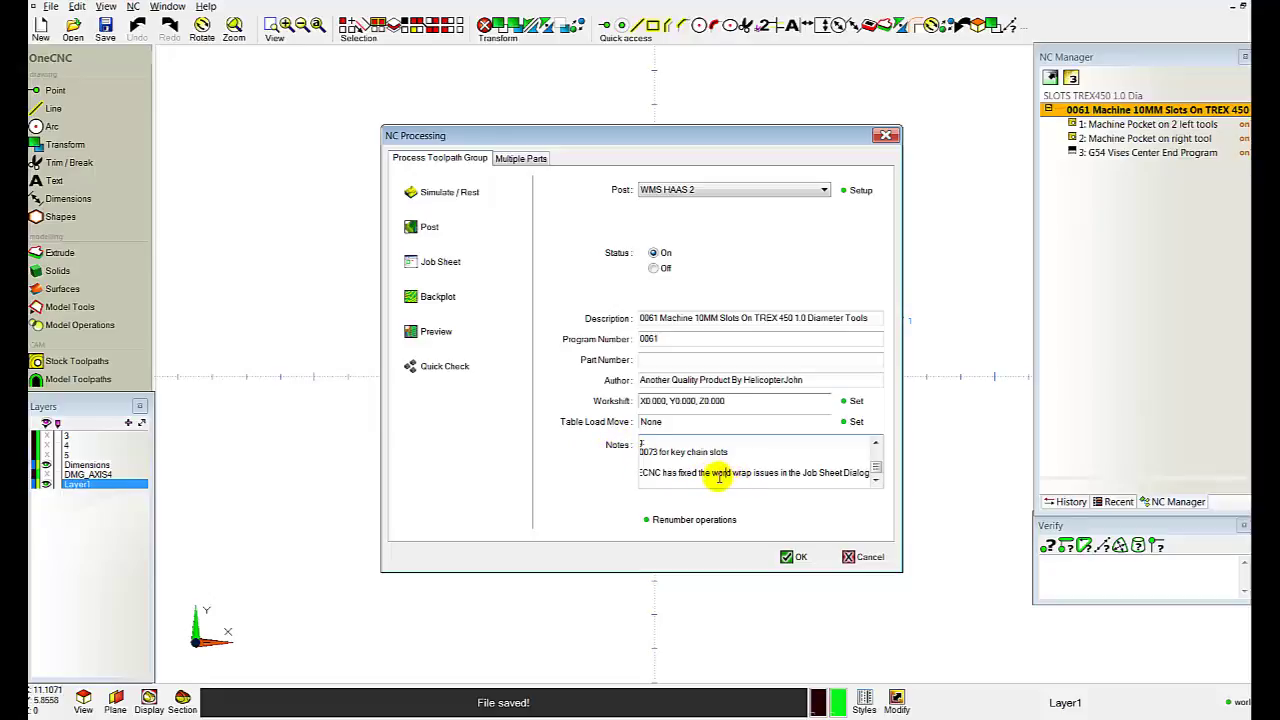
left_click_drag(718, 476, 617, 472)
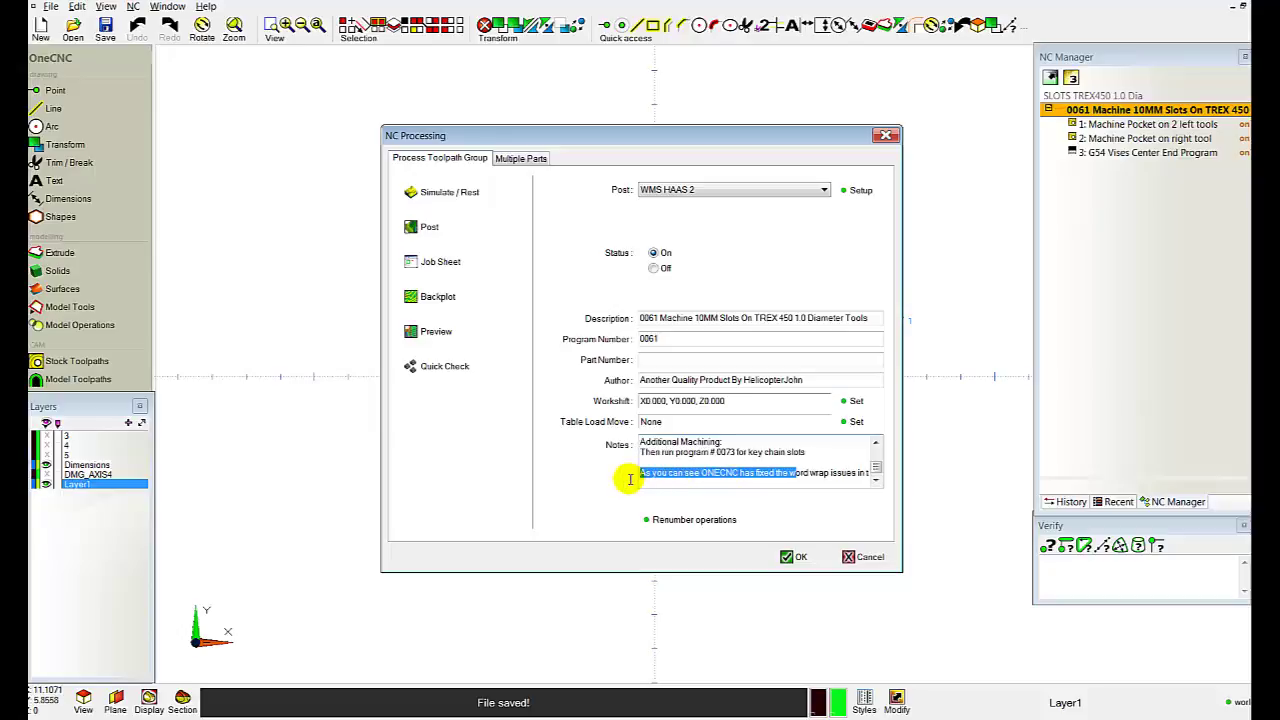
left_click(791, 476)
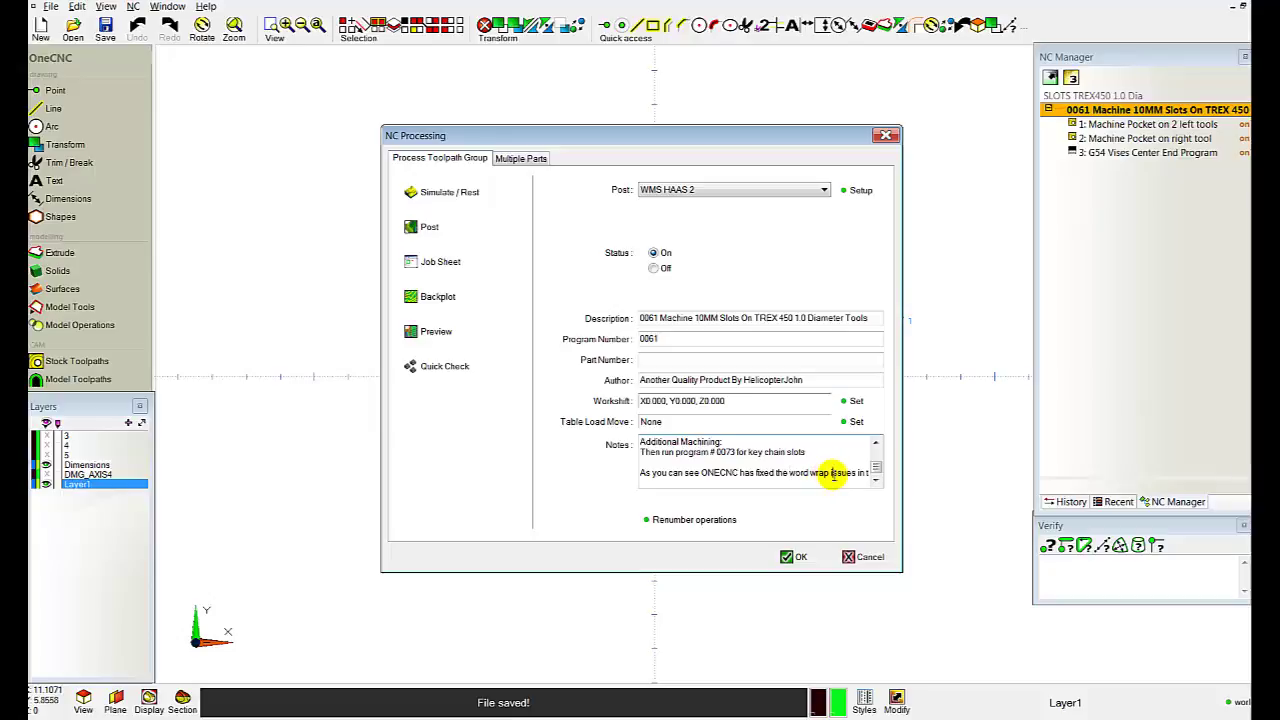
left_click_drag(833, 476, 802, 476)
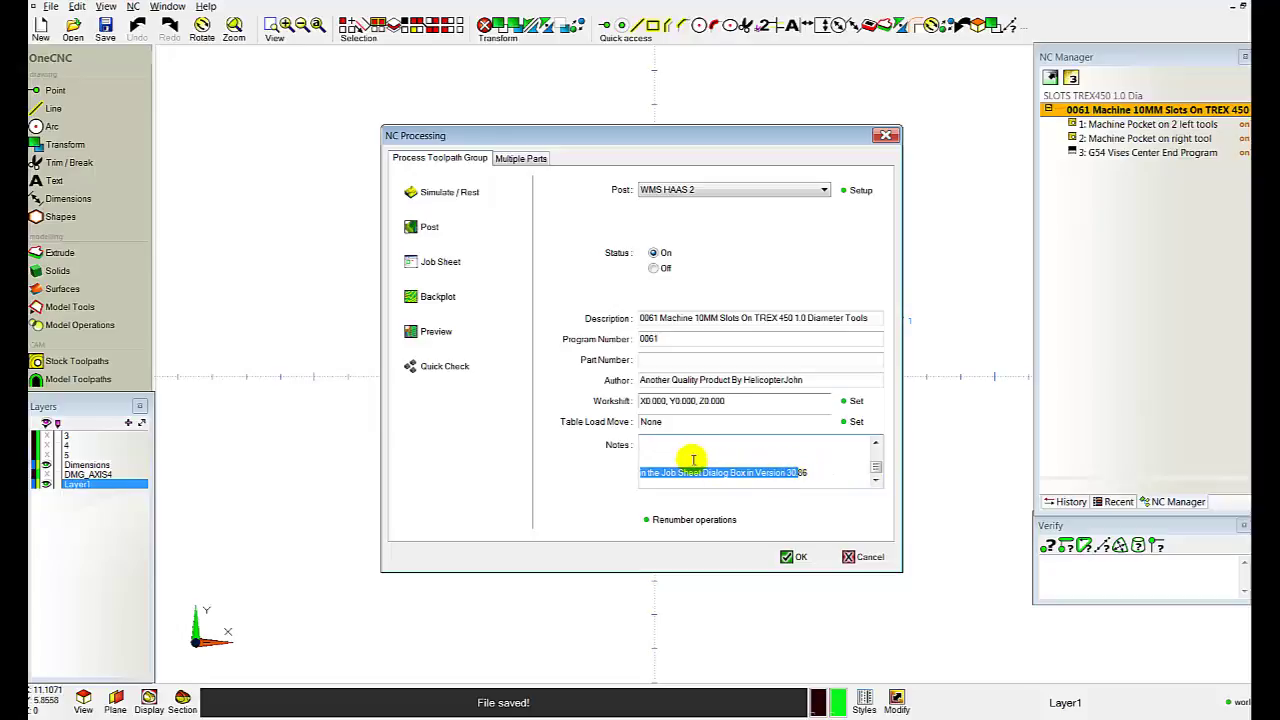
left_click(722, 473)
left_click(757, 474)
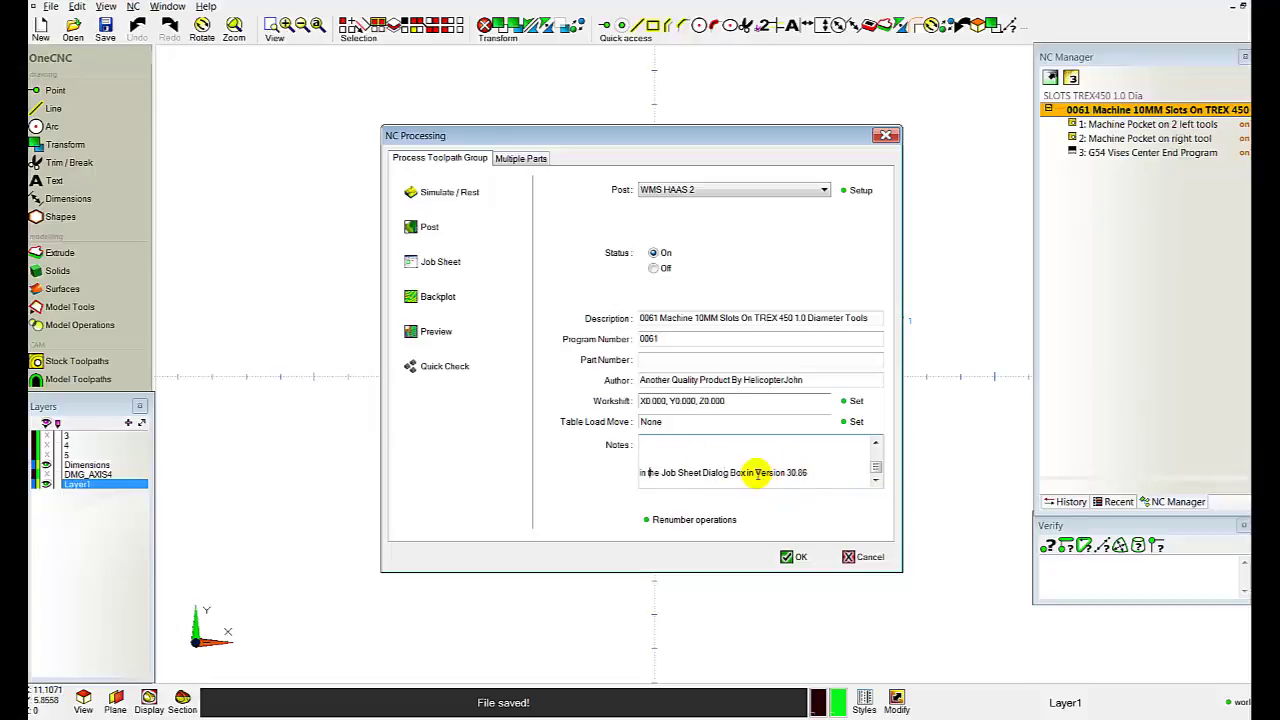
key("Left")
key("Left")
key("Left")
key("Left")
key("Left")
key("Left")
key("Left")
key("Left")
key("Left")
key("Left")
key("Left")
key("Left")
key("Left")
key("Left")
key("Left")
key("Left")
key("Left")
key("Left")
key("Left")
key("Left")
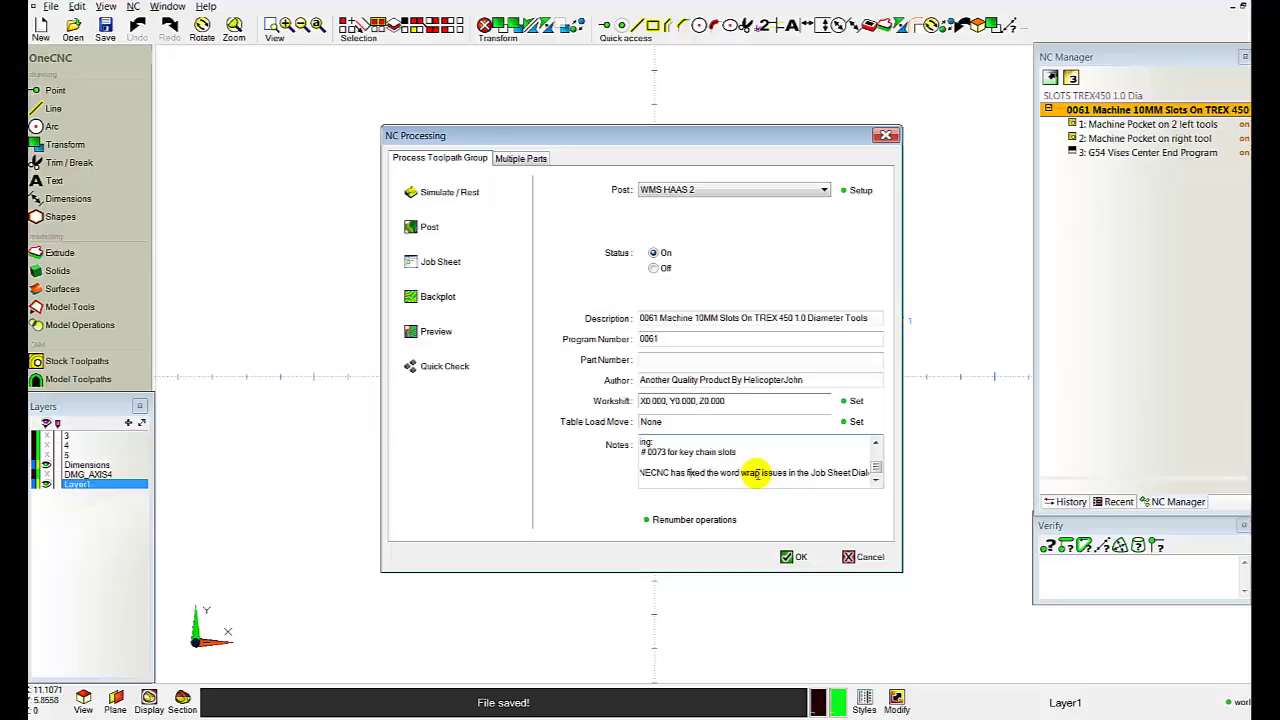
key("Left")
key("Left")
key("Left")
key("Left")
key("Left")
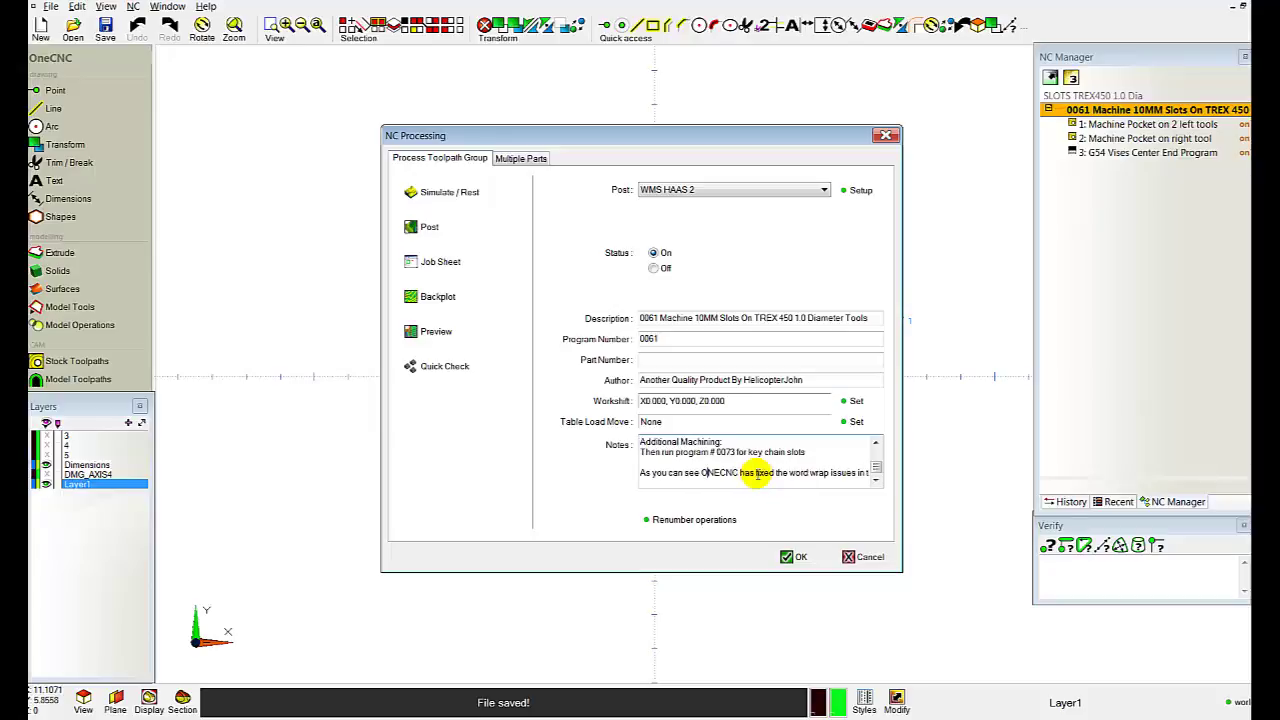